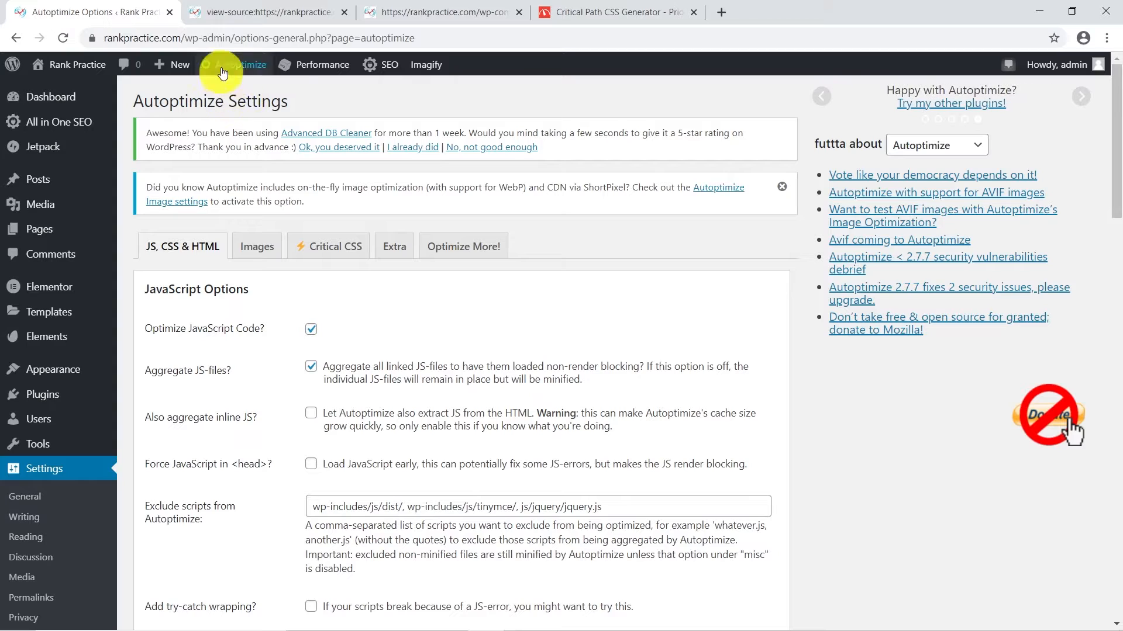
# Review the JavaScript options in the Autoptimize settings, including the js/jquery/jquery.js entry in the excluded scripts
pyautogui.moveTo(232, 64)
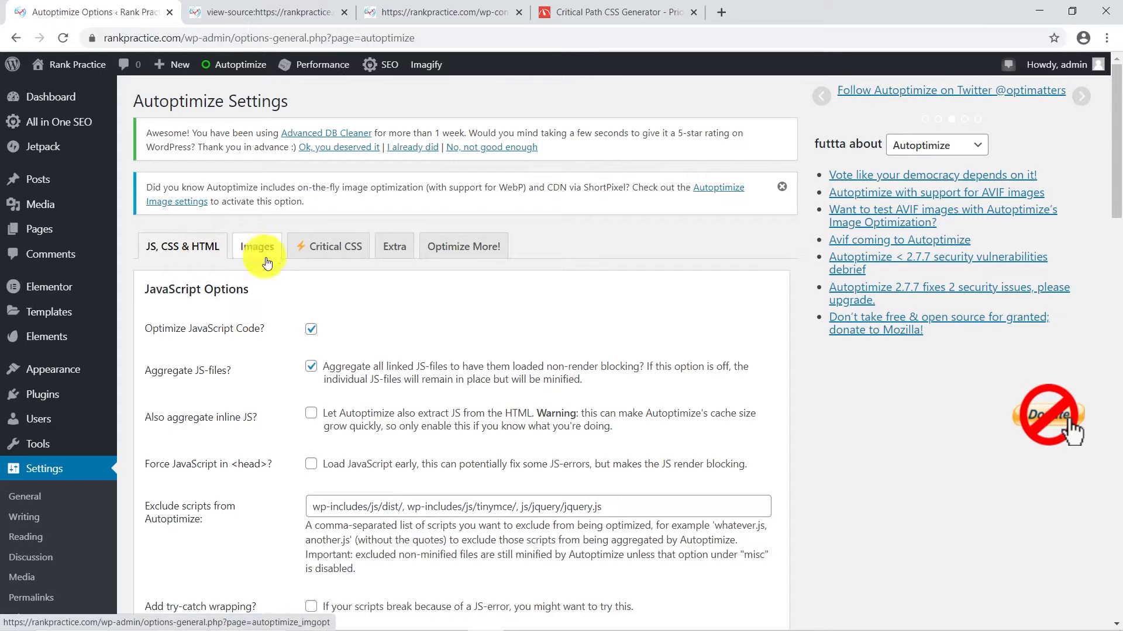
pyautogui.scroll(-1, 456, 298)
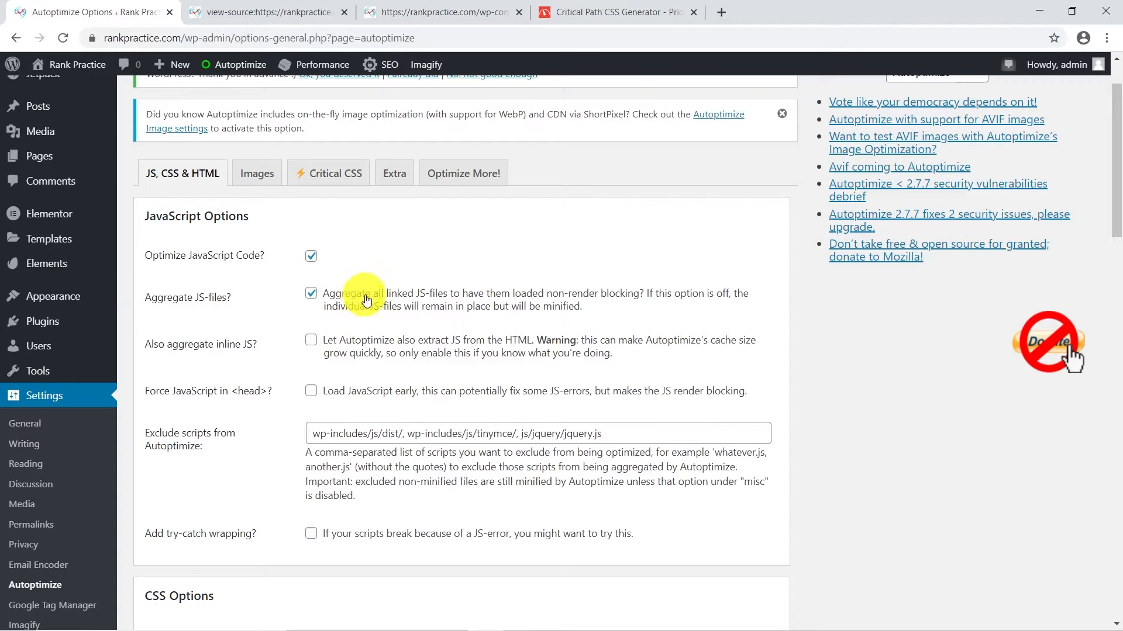
pyautogui.click(628, 435)
pyautogui.moveTo(627, 434); pyautogui.dragTo(520, 440)
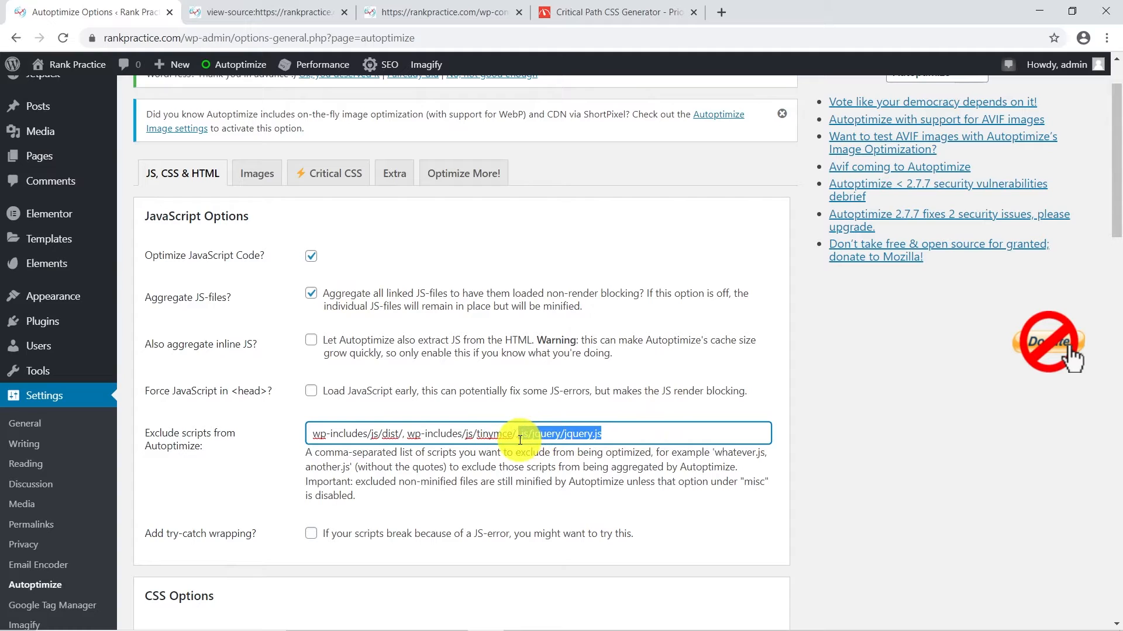
pyautogui.click(669, 433)
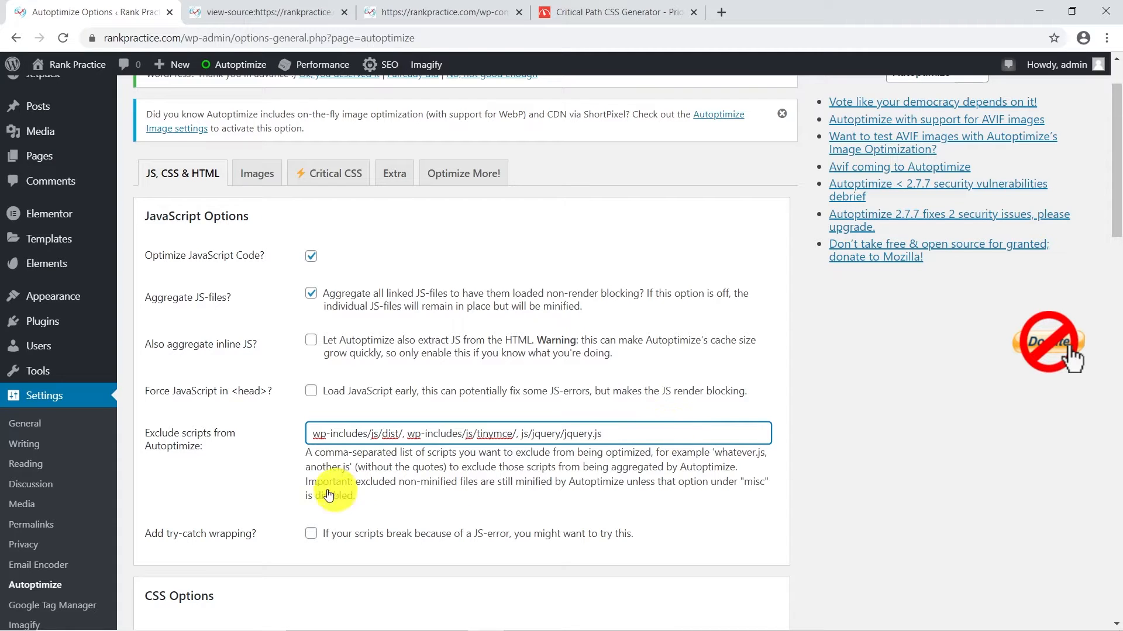
# Turn the Optimize CSS Code option off and back on in the CSS options
pyautogui.scroll(-1, 321, 489)
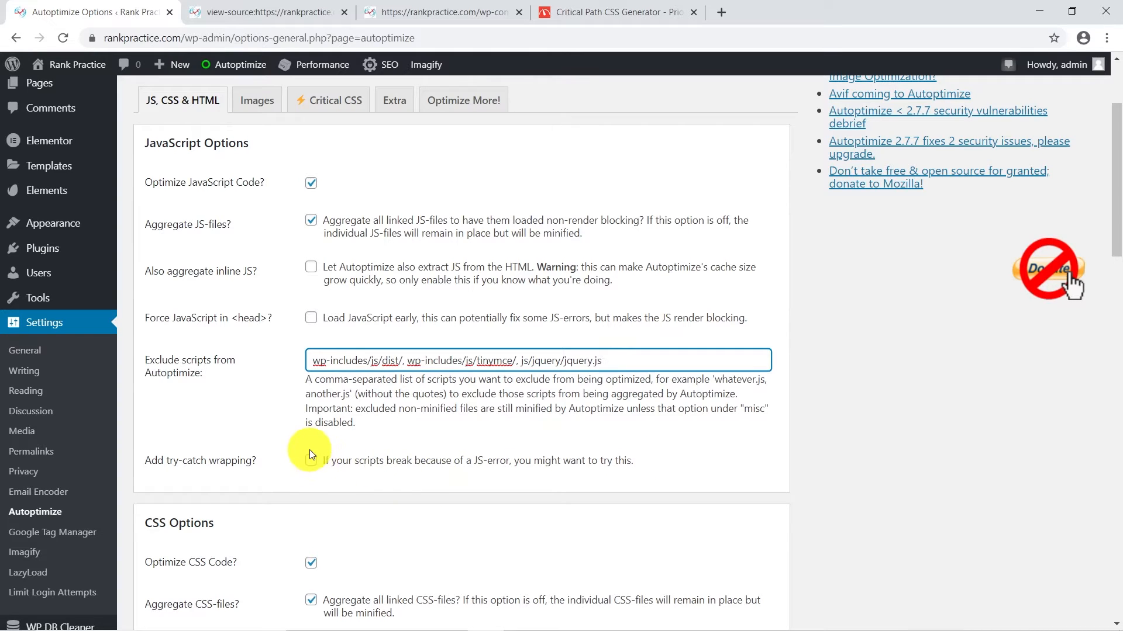
pyautogui.scroll(-4, 693, 450)
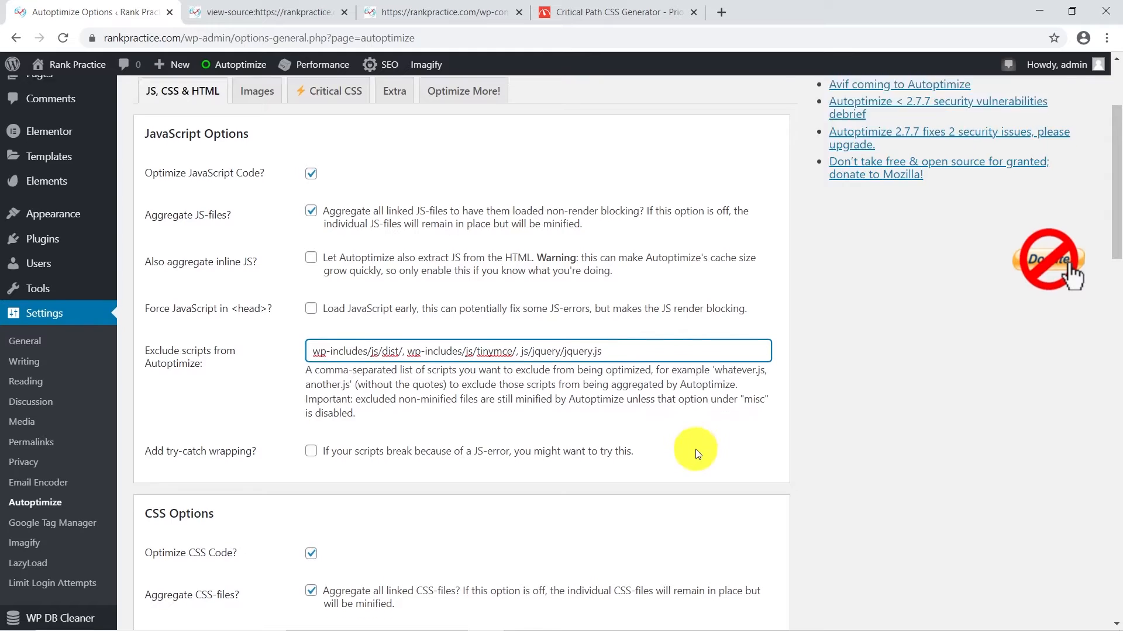
pyautogui.scroll(-2, 698, 453)
pyautogui.scroll(1, 695, 449)
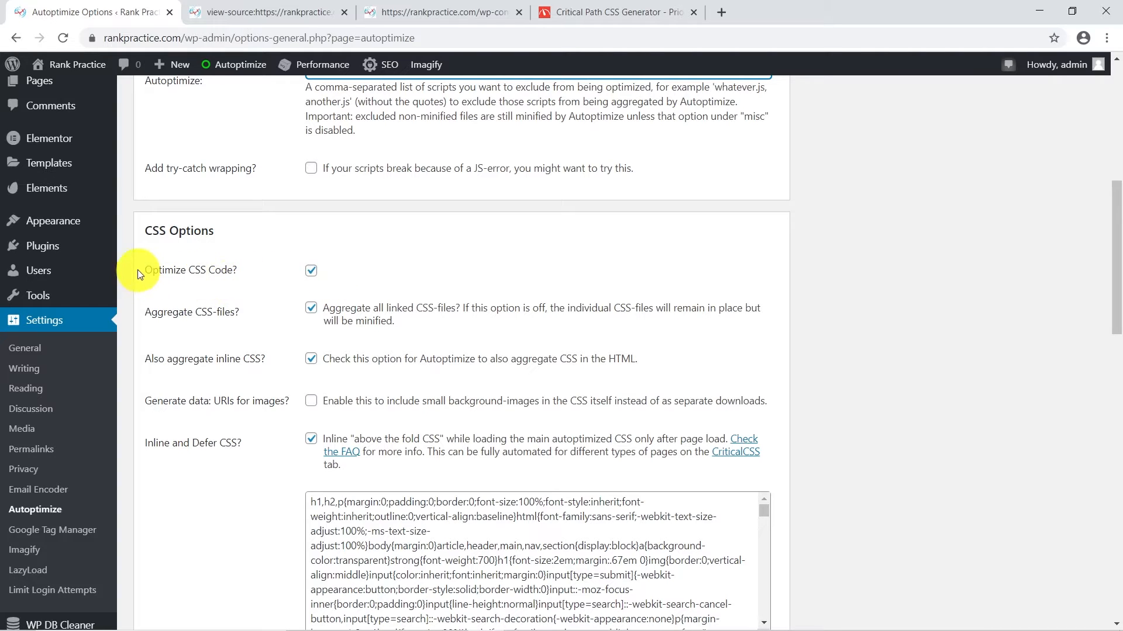
pyautogui.click(311, 270)
pyautogui.click(311, 270)
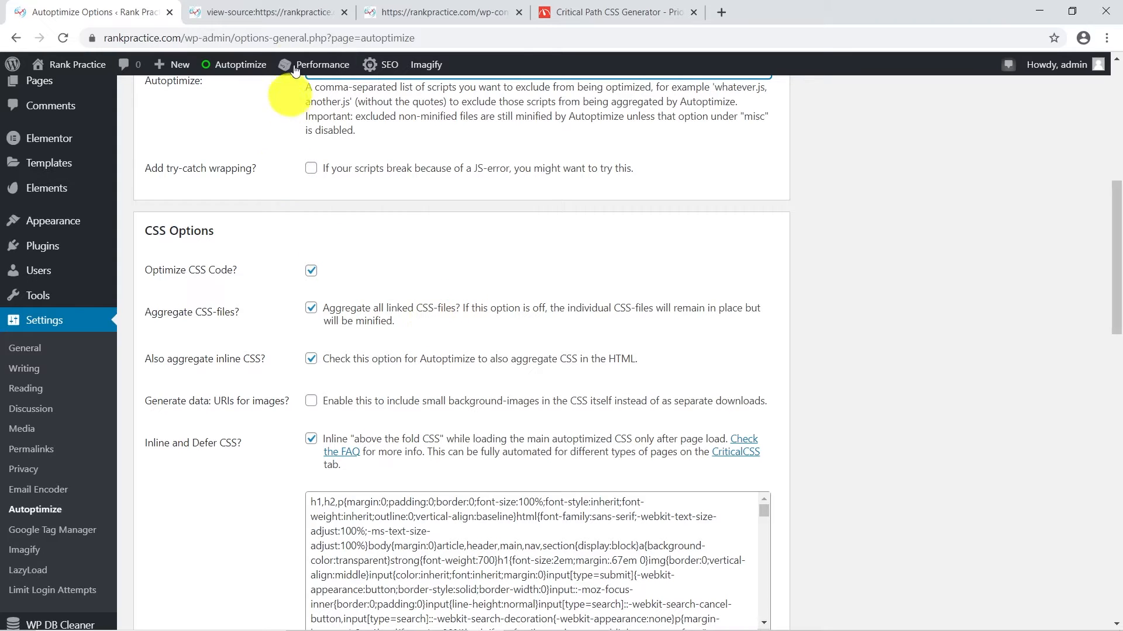
# Inspect the aggregated Autoptimize CSS file linked in the rankpractice.com page source, viewing it from its beginning
pyautogui.click(275, 14)
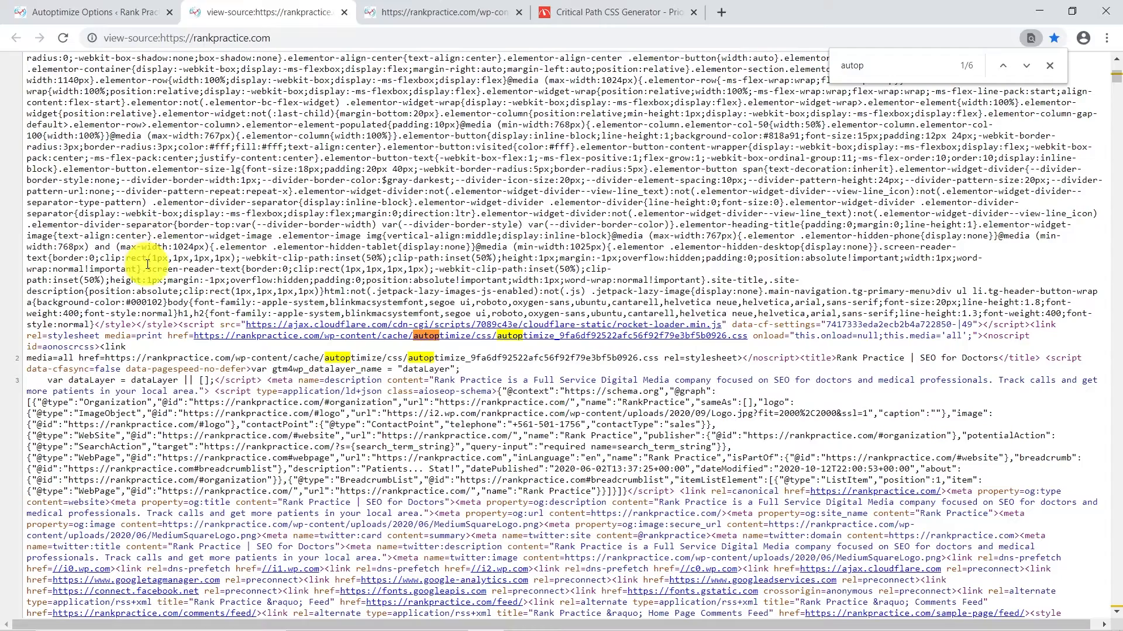
pyautogui.click(131, 22)
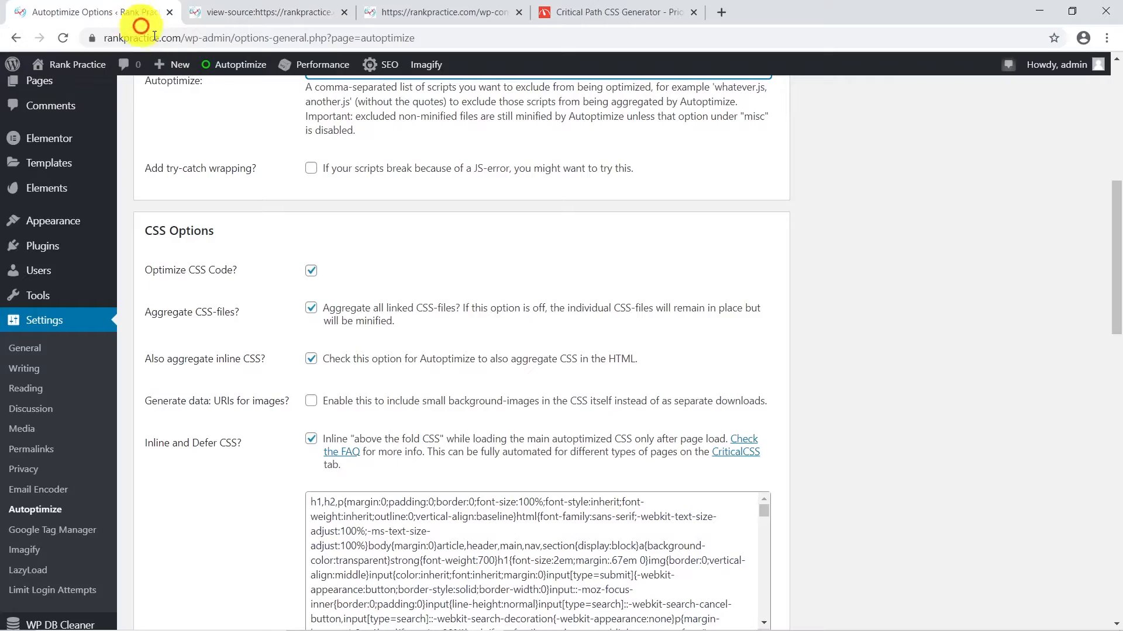
pyautogui.click(279, 20)
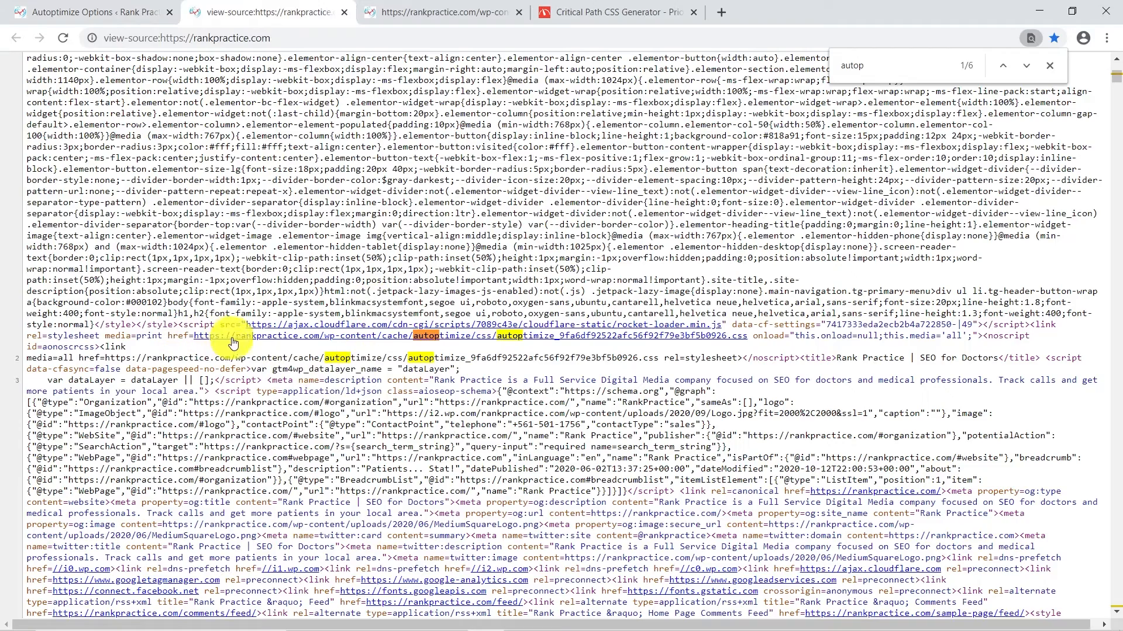
pyautogui.click(483, 338)
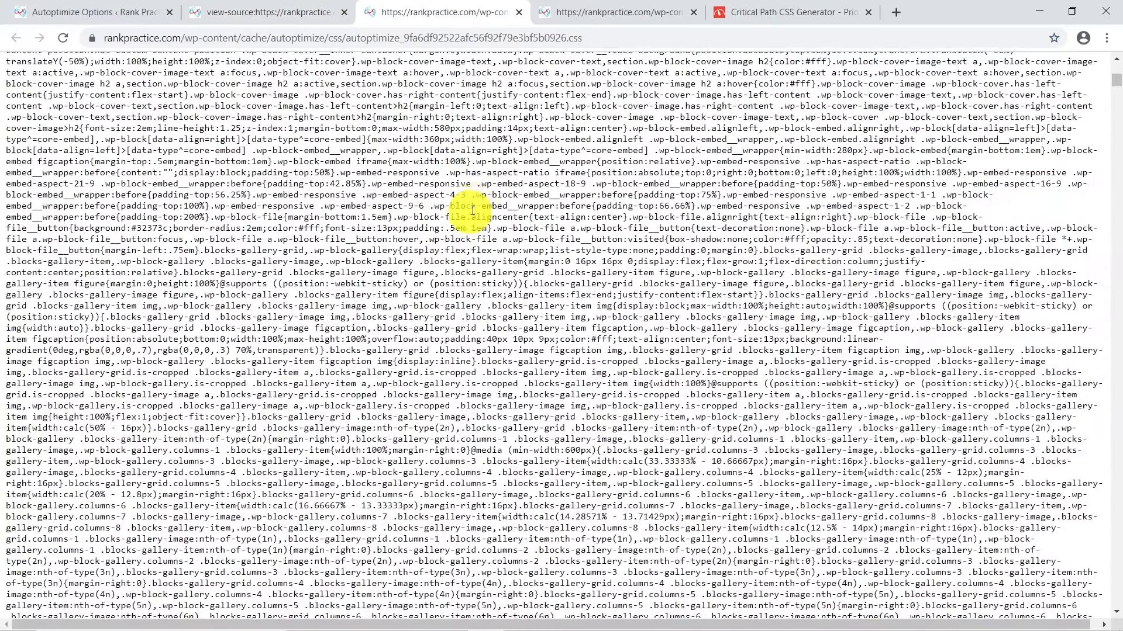
pyautogui.scroll(10, 472, 210)
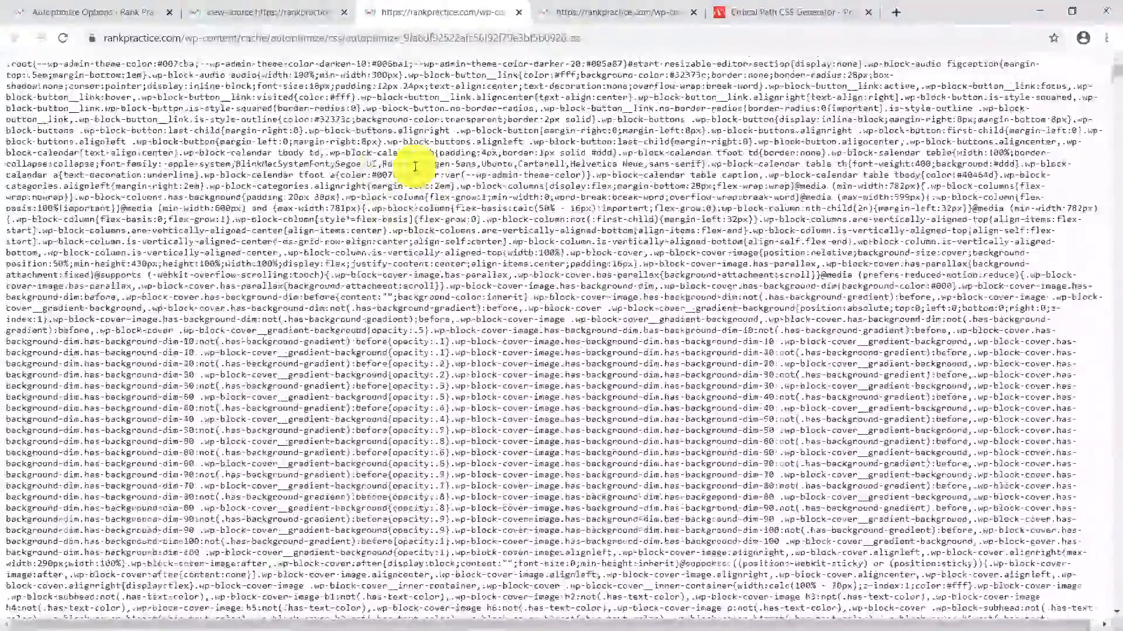
# Return to the Autoptimize settings and review the Also aggregate inline CSS and Inline and Defer CSS options
pyautogui.click(98, 17)
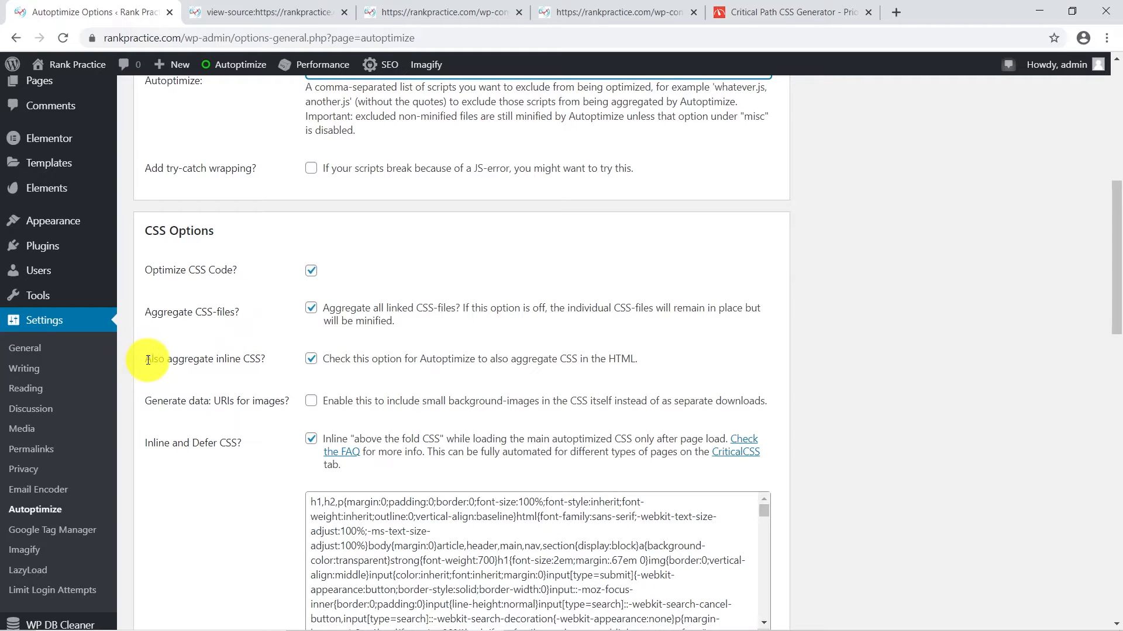
pyautogui.moveTo(149, 360); pyautogui.dragTo(265, 359)
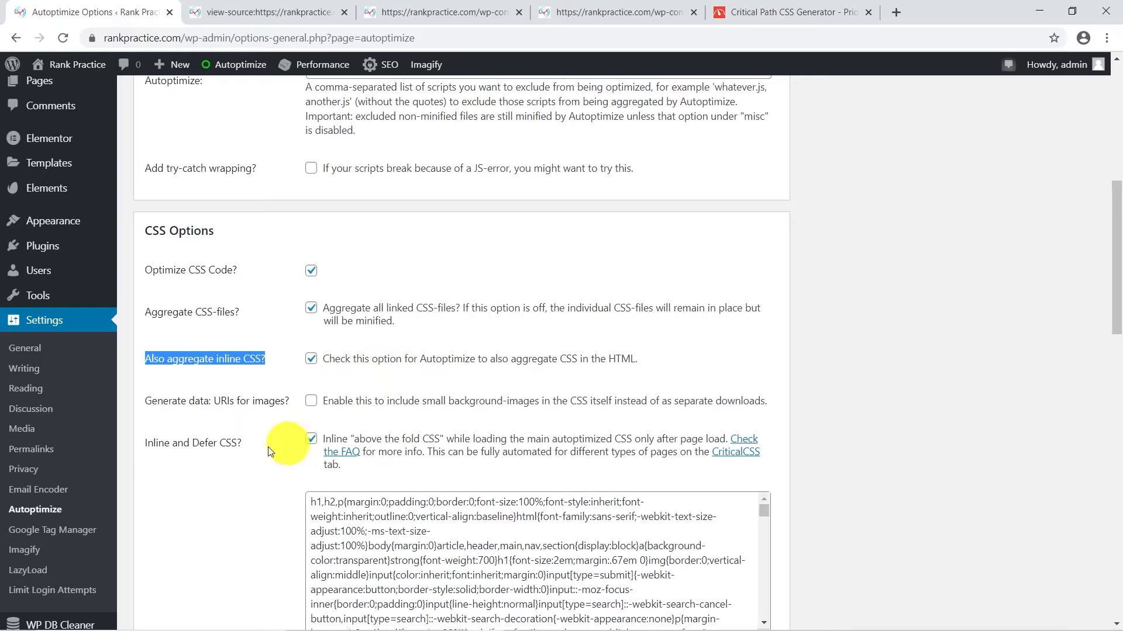
pyautogui.moveTo(143, 445); pyautogui.dragTo(245, 442)
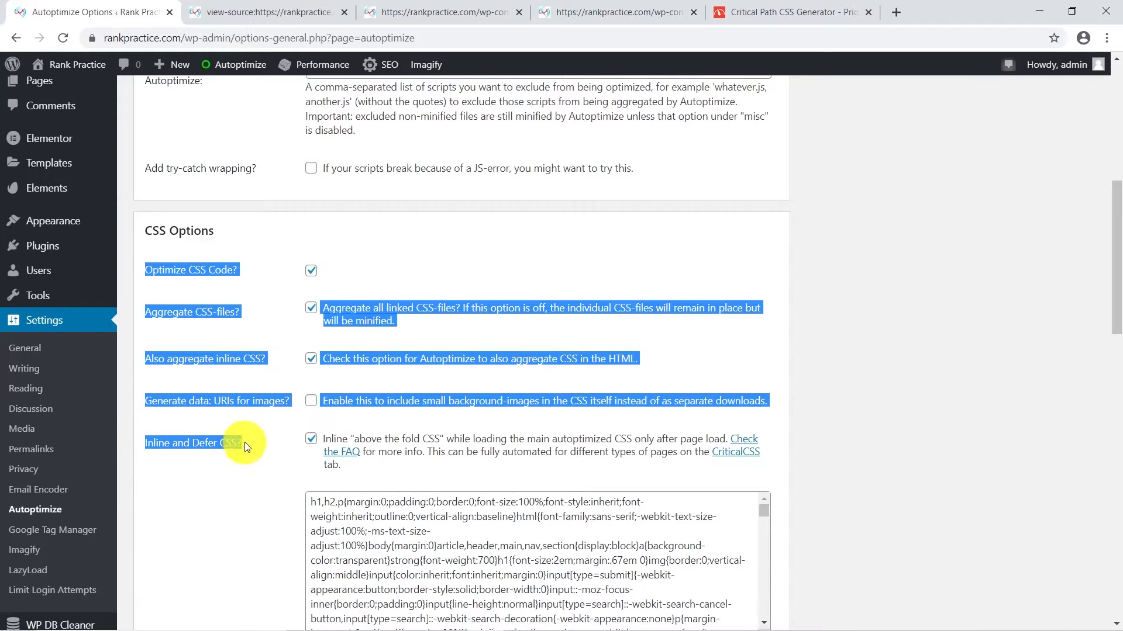
pyautogui.click(252, 441)
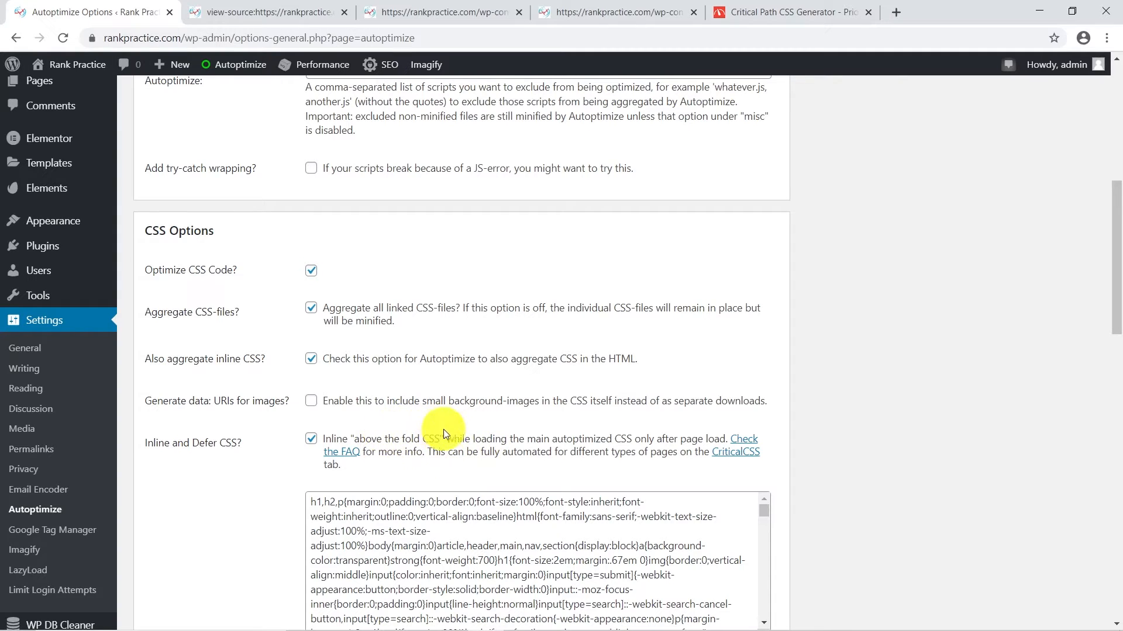
pyautogui.scroll(-1, 477, 430)
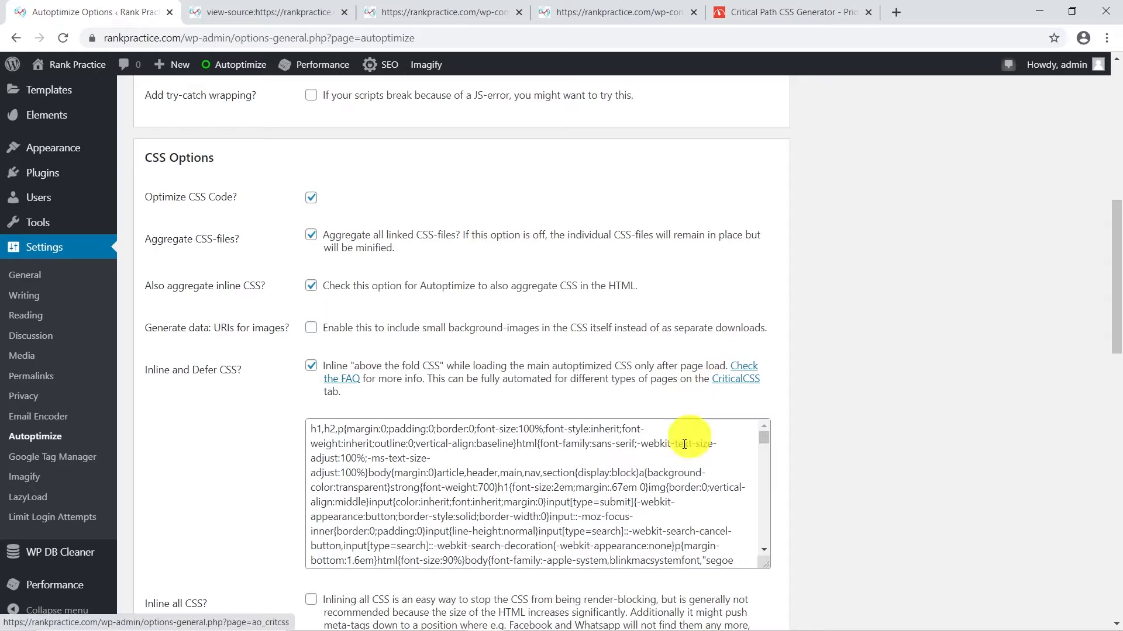
pyautogui.scroll(2, 611, 404)
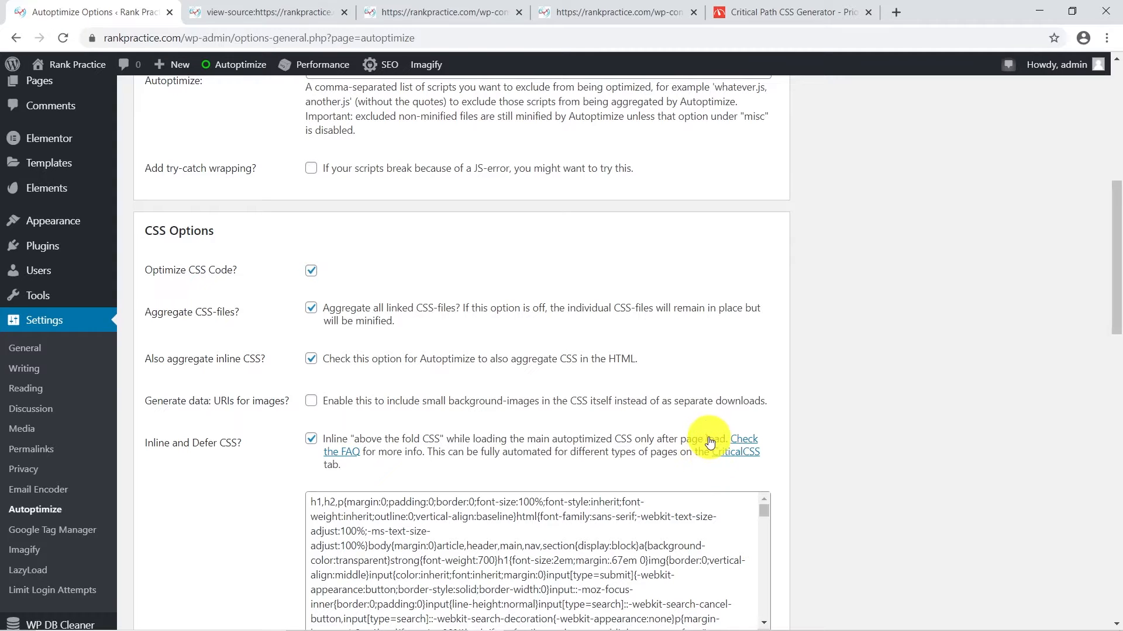
# Review the Sitelocity Critical Path CSS Generator page and its instructions, and return to the Autoptimize CSS options
pyautogui.click(738, 5)
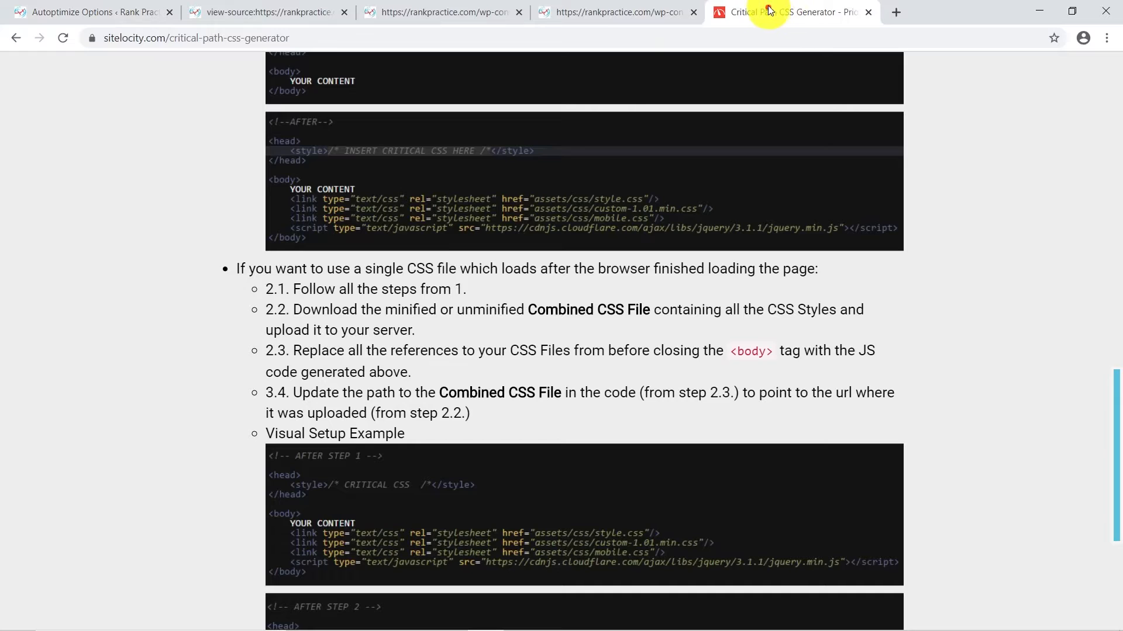
pyautogui.scroll(20, 712, 259)
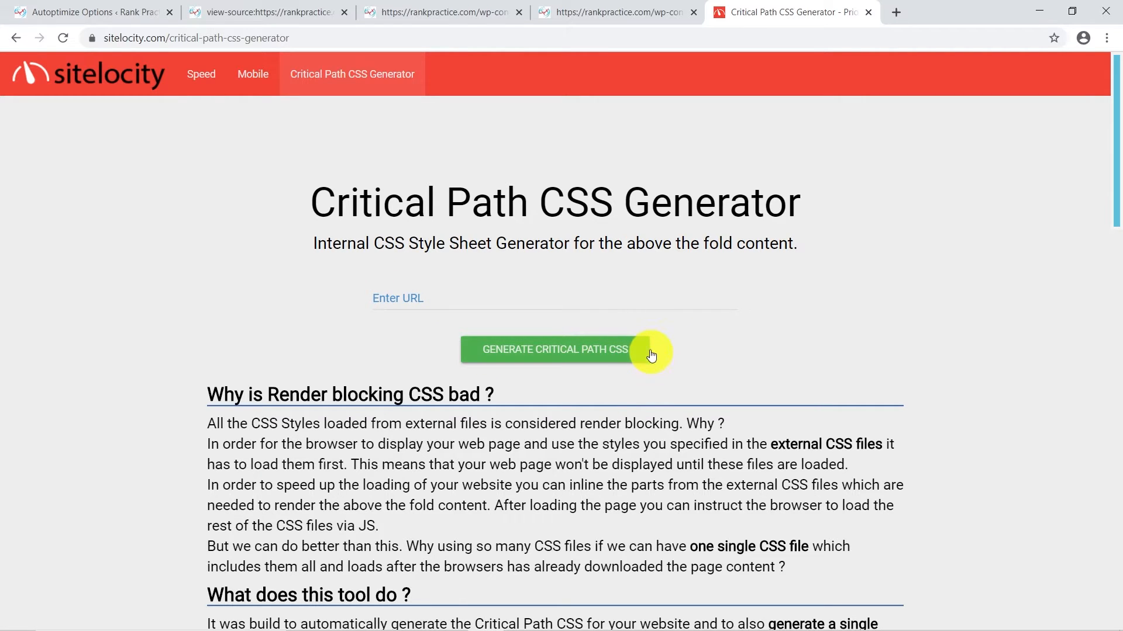
pyautogui.scroll(-6, 643, 348)
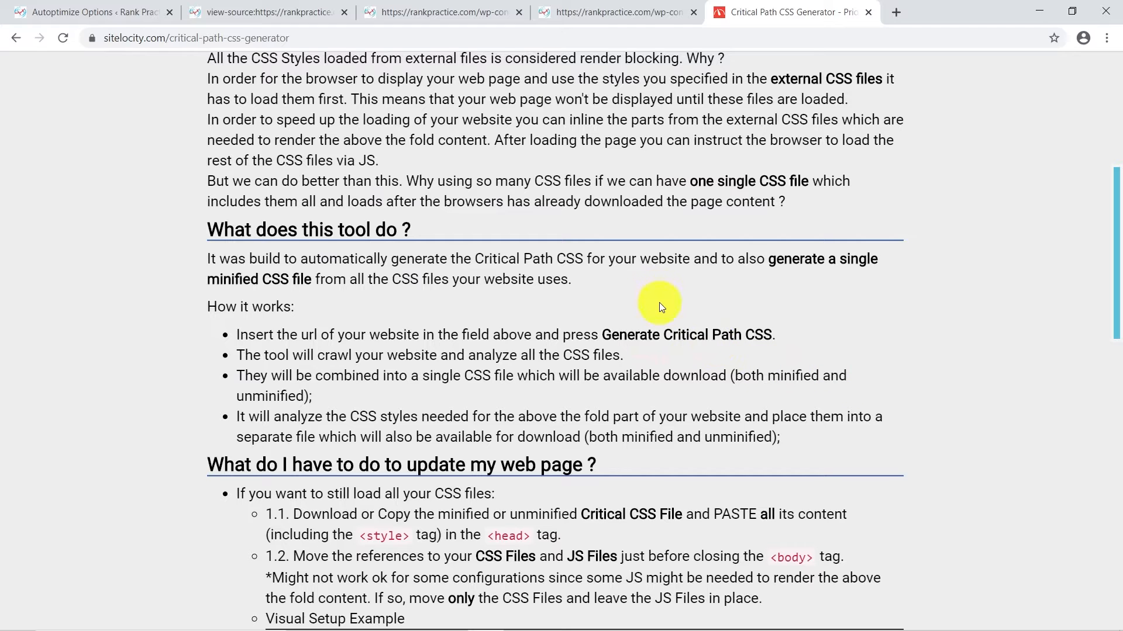
pyautogui.click(72, 13)
pyautogui.scroll(-2, 466, 276)
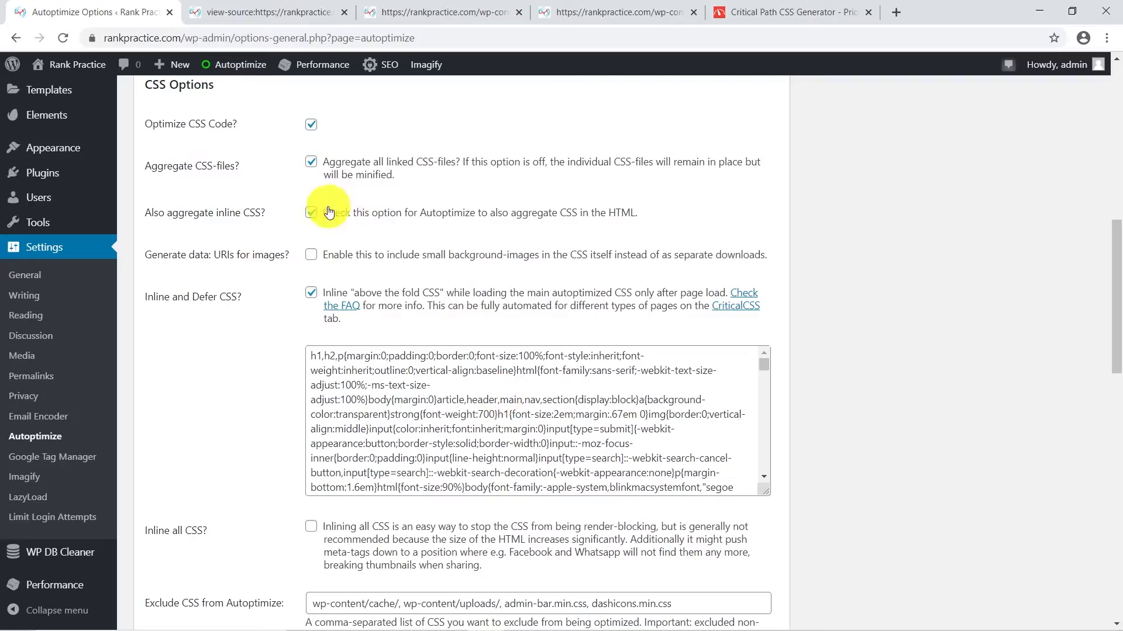
# Examine the inlined above-the-fold CSS in the rankpractice.com page source and return to the Autoptimize settings
pyautogui.click(240, 11)
pyautogui.scroll(5, 351, 222)
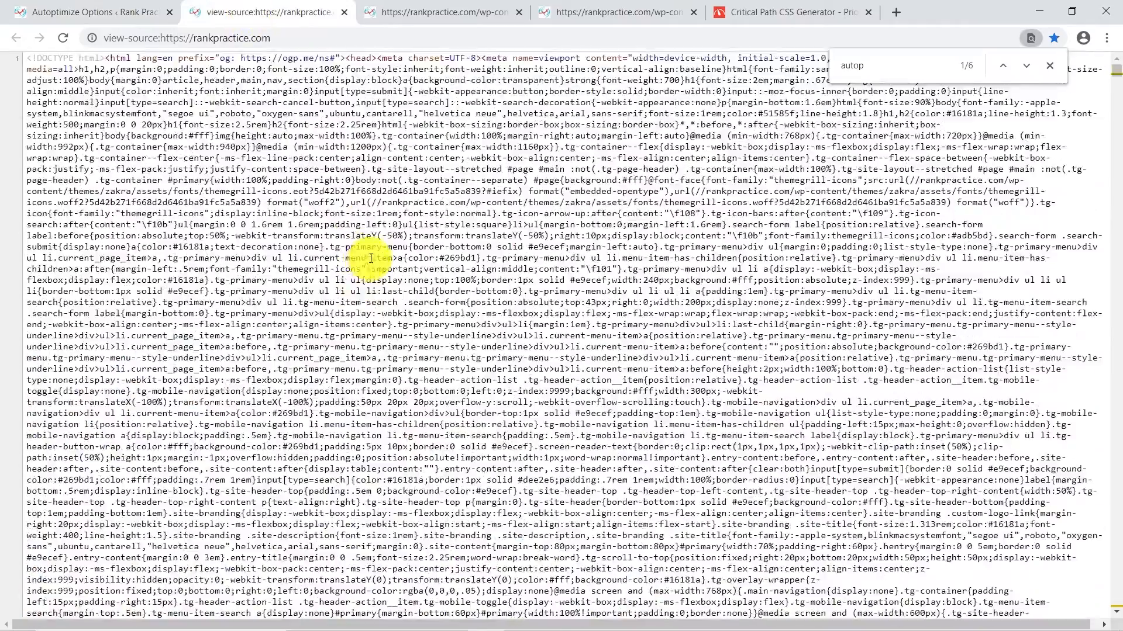
pyautogui.scroll(-15, 367, 259)
pyautogui.scroll(10, 345, 284)
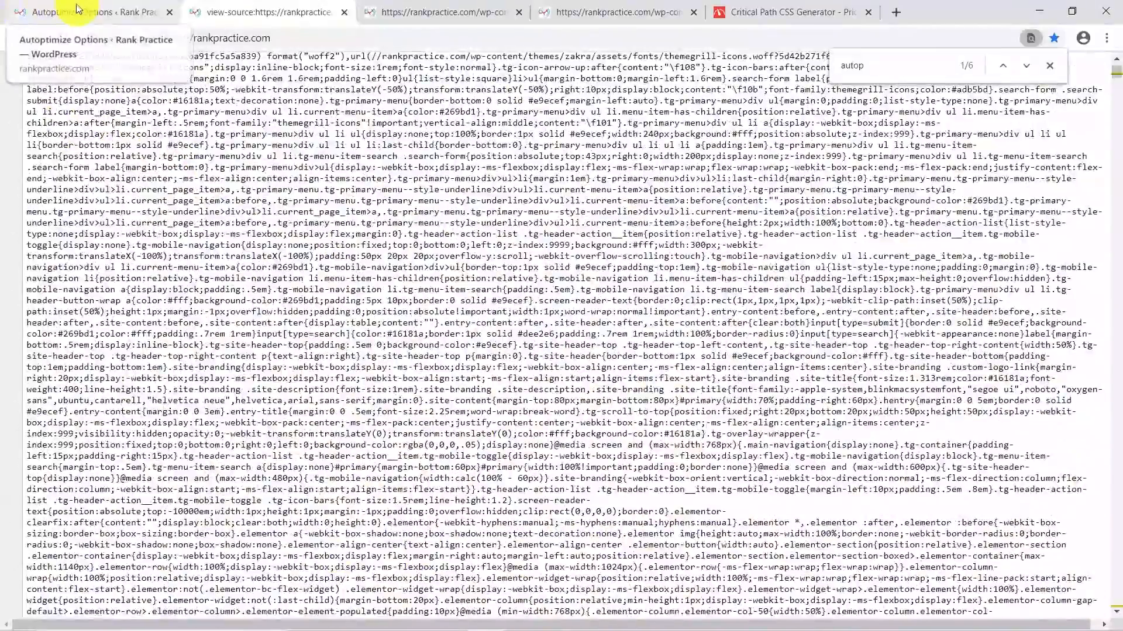
pyautogui.click(77, 9)
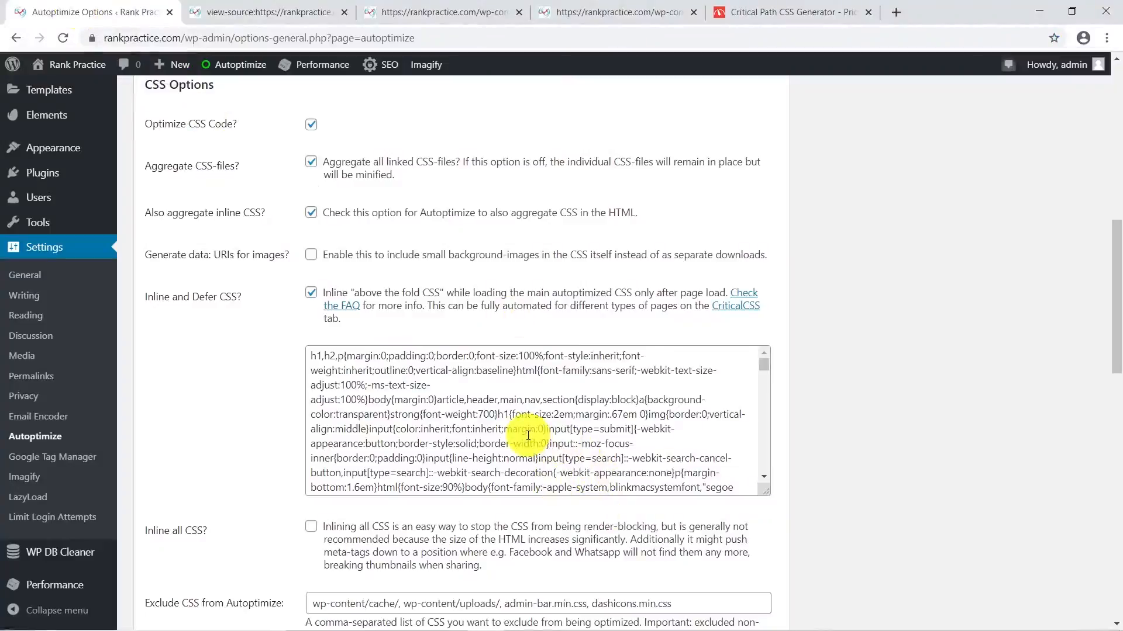
# Check the dashicons.min.css entry in the Exclude CSS list by searching the site's page source for "dashicons", and return to the settings
pyautogui.scroll(-2, 528, 435)
pyautogui.scroll(-3, 433, 532)
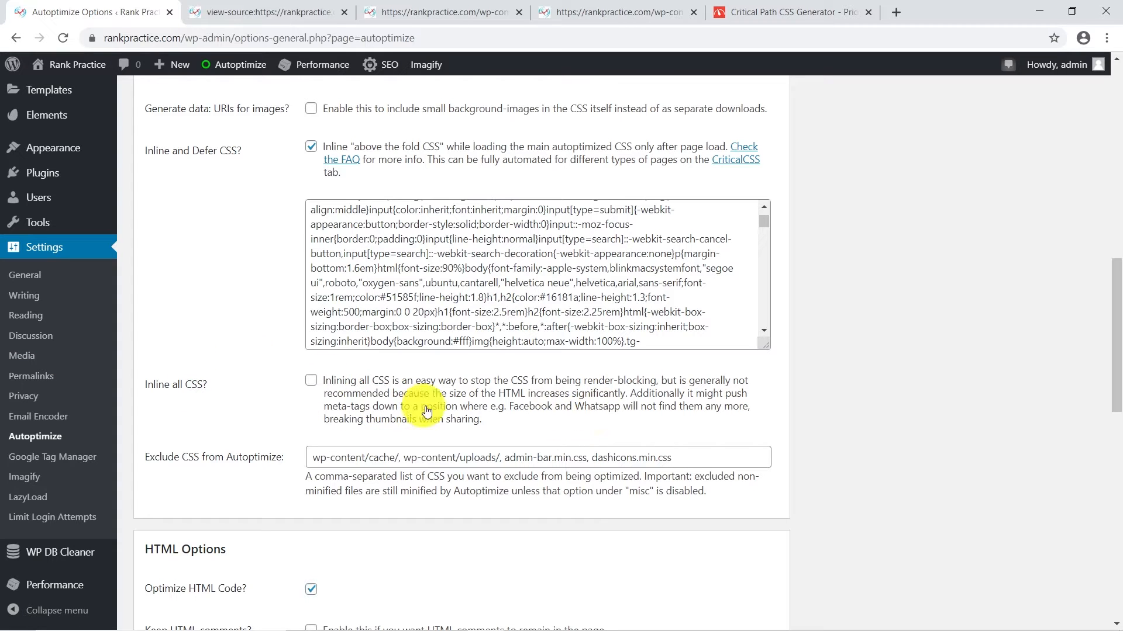
pyautogui.scroll(-1, 672, 398)
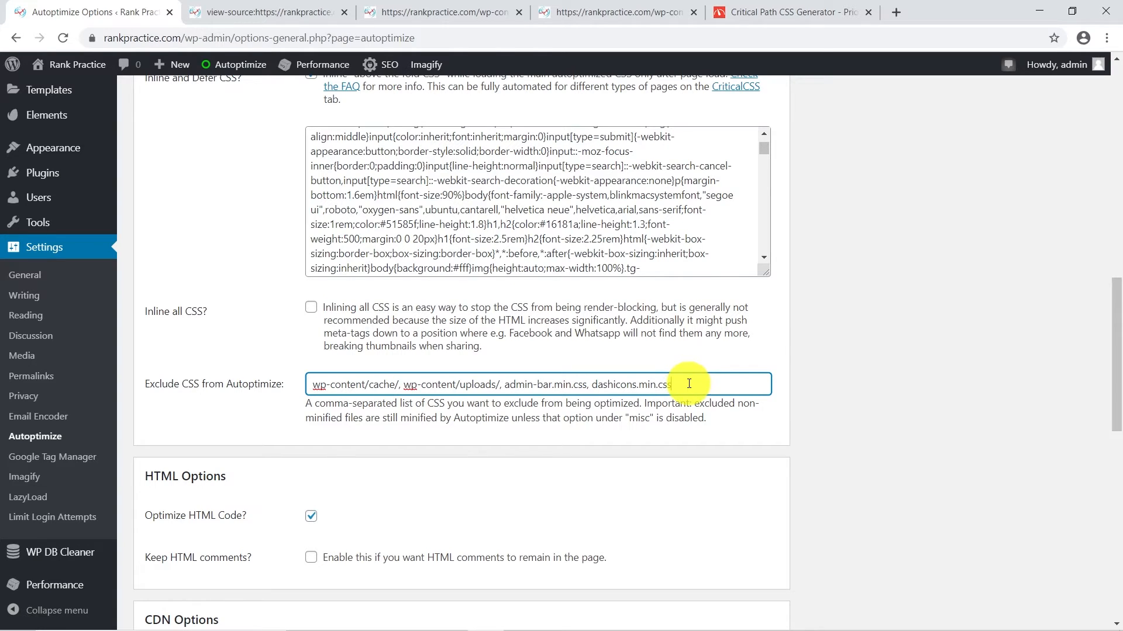
pyautogui.moveTo(688, 383); pyautogui.dragTo(587, 386)
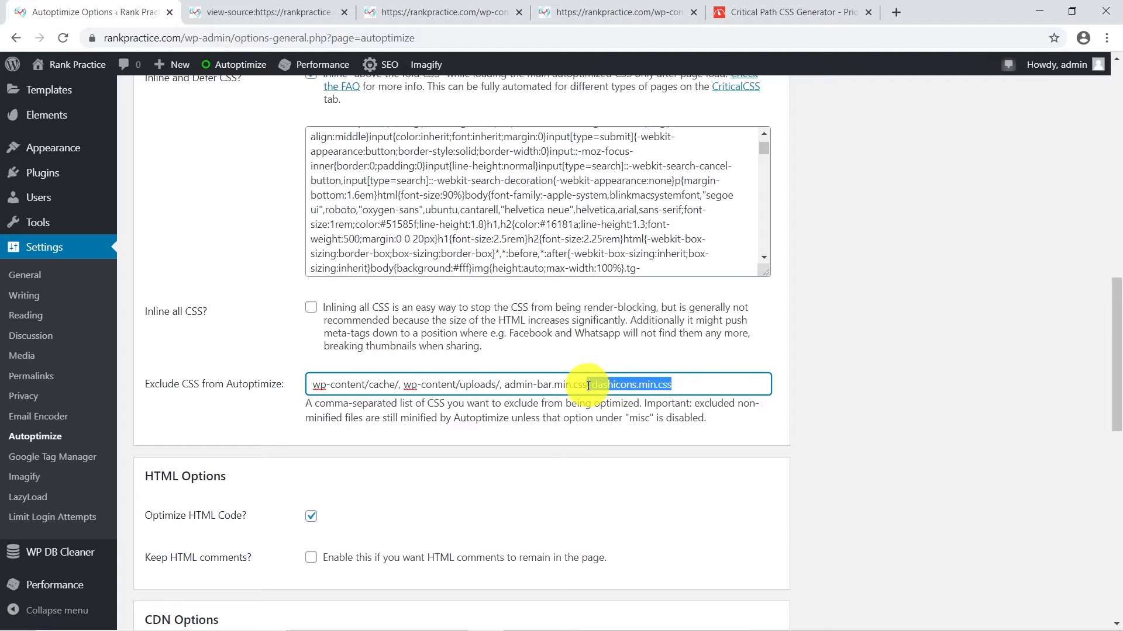
pyautogui.click(243, 12)
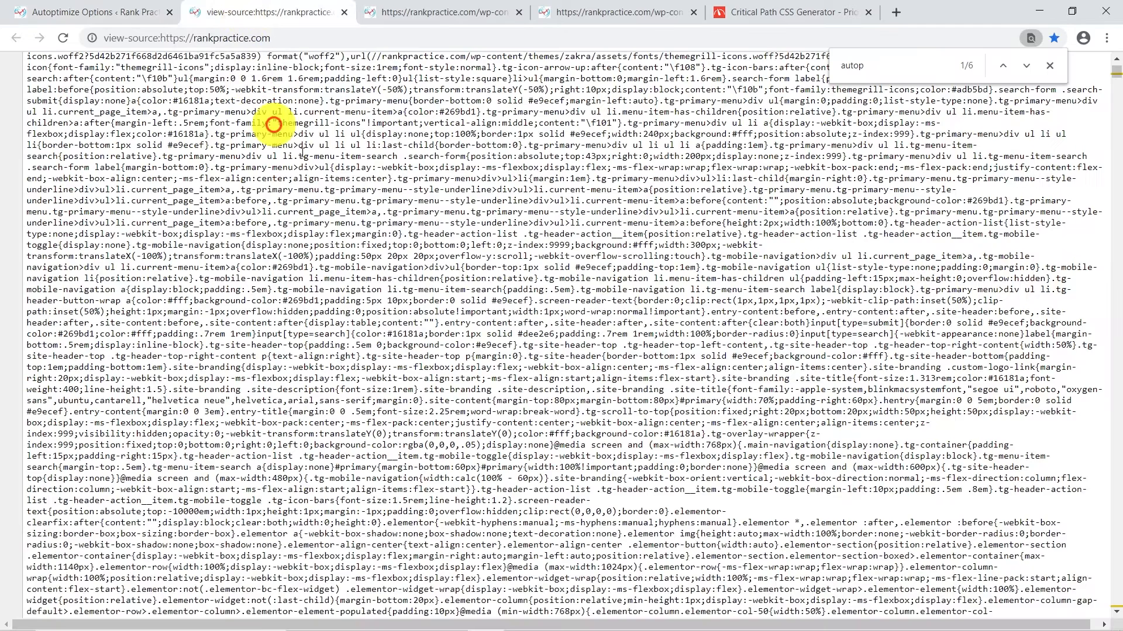
pyautogui.hotkey('ctrl', 'f')
pyautogui.write('dash')
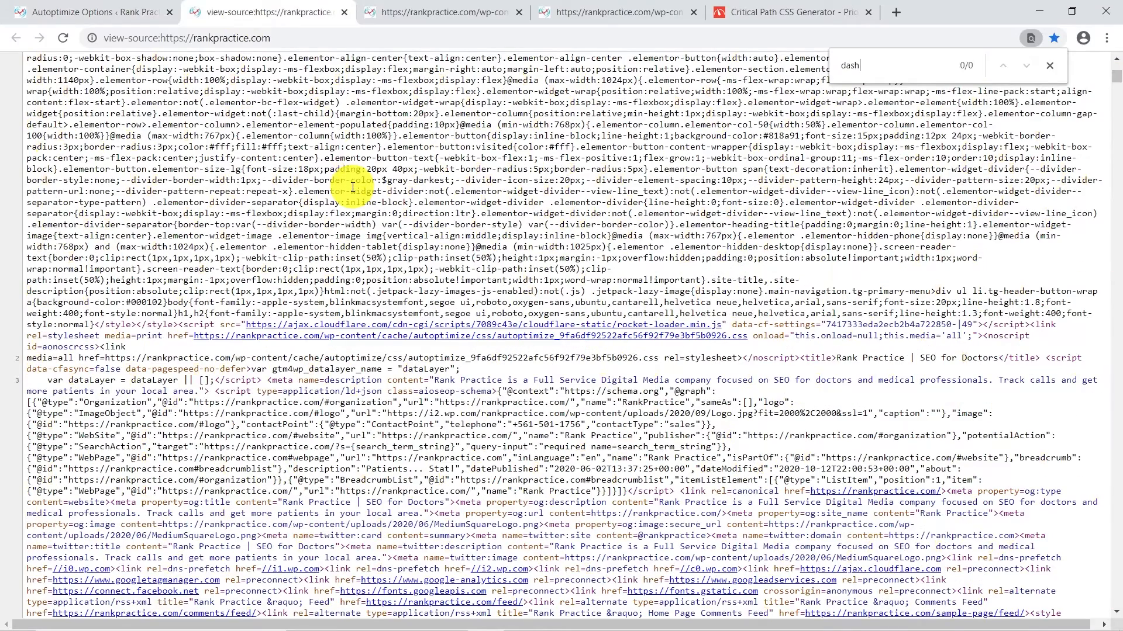
pyautogui.write('icons')
pyautogui.click(146, 12)
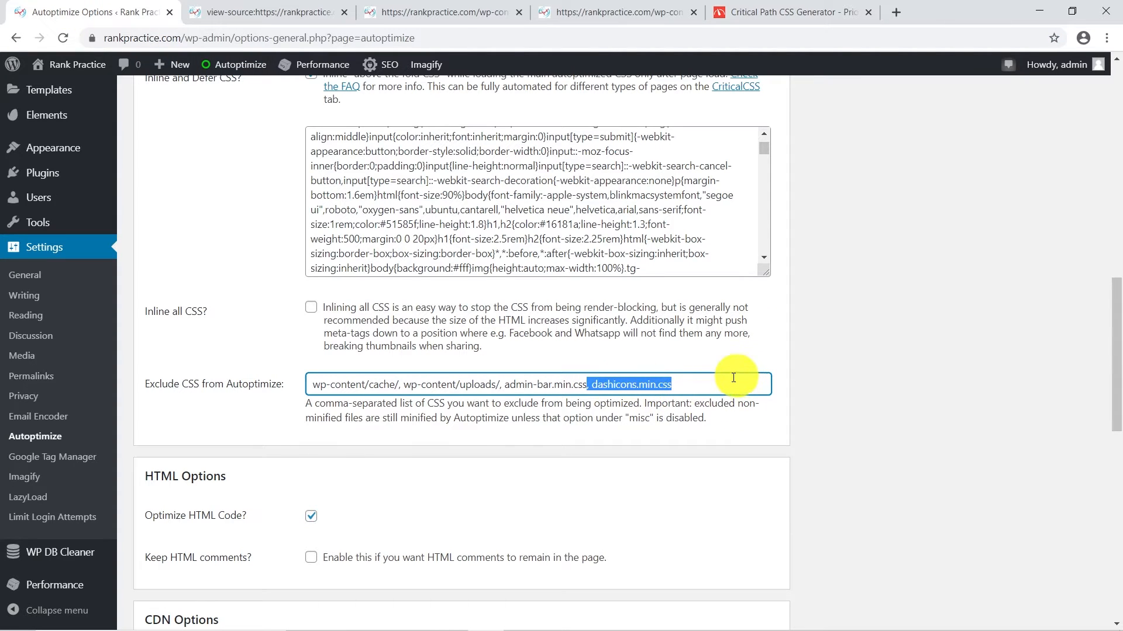
# Review the HTML options, CDN options and cache info in the Autoptimize settings
pyautogui.scroll(-1, 715, 386)
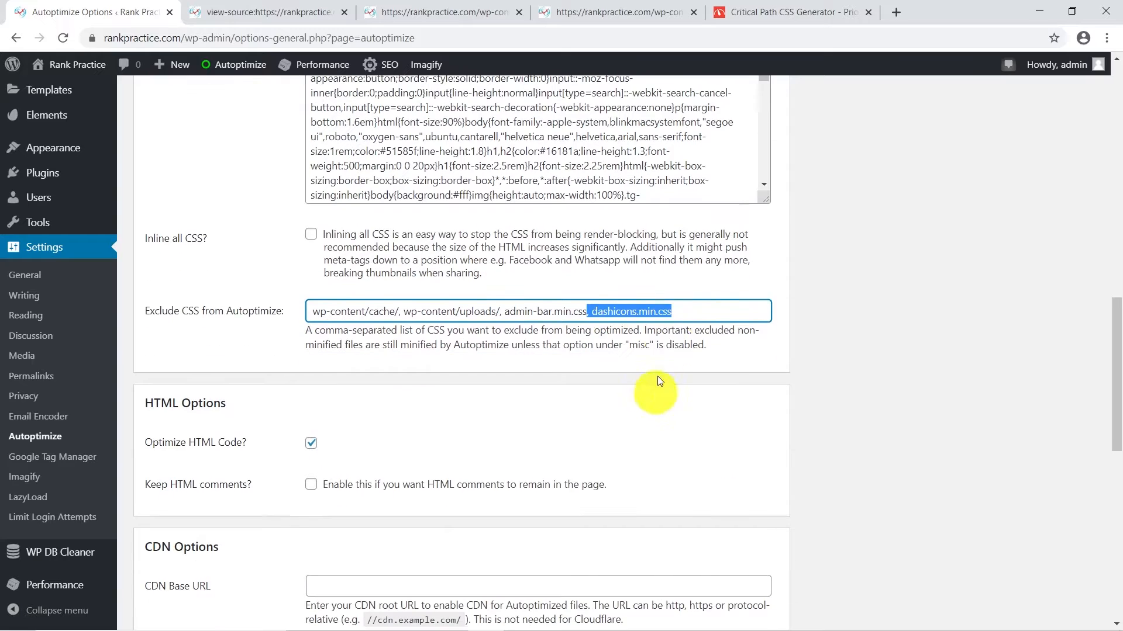
pyautogui.click(698, 310)
pyautogui.scroll(-2, 231, 440)
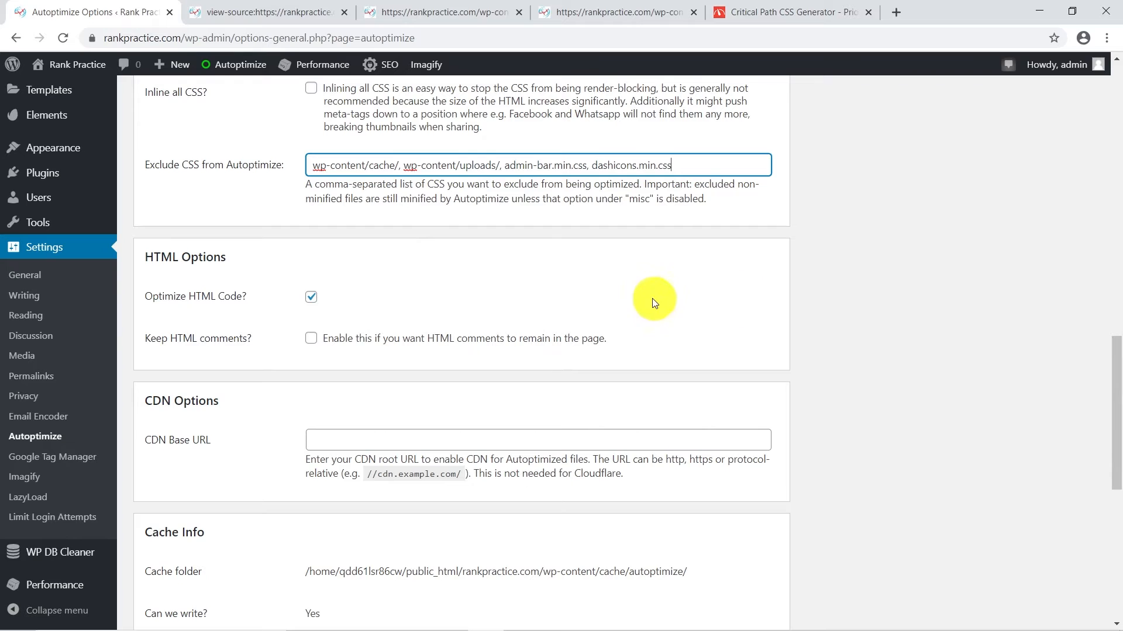
pyautogui.scroll(-3, 667, 301)
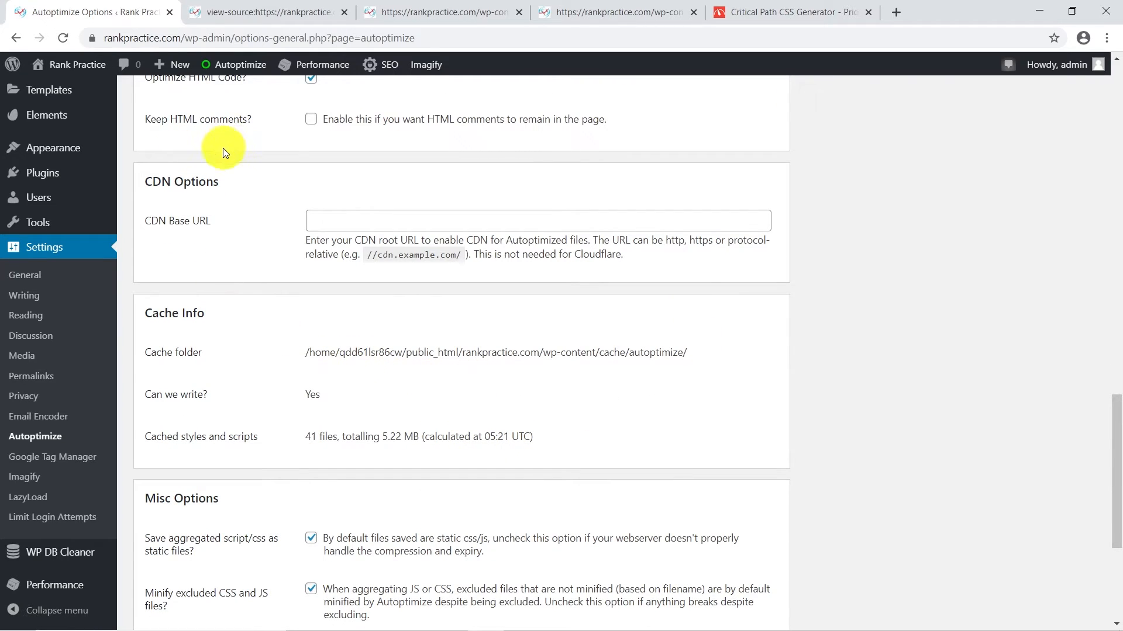
# Review the CDN Base URL field and the Misc Options of the Autoptimize settings
pyautogui.click(352, 220)
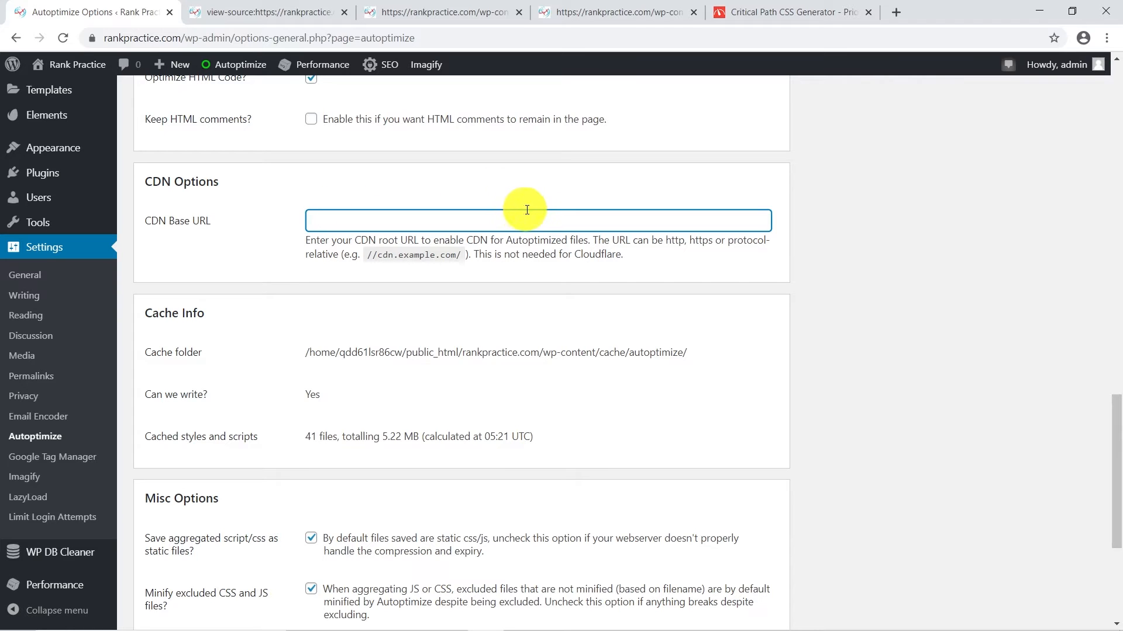
pyautogui.scroll(-5, 544, 216)
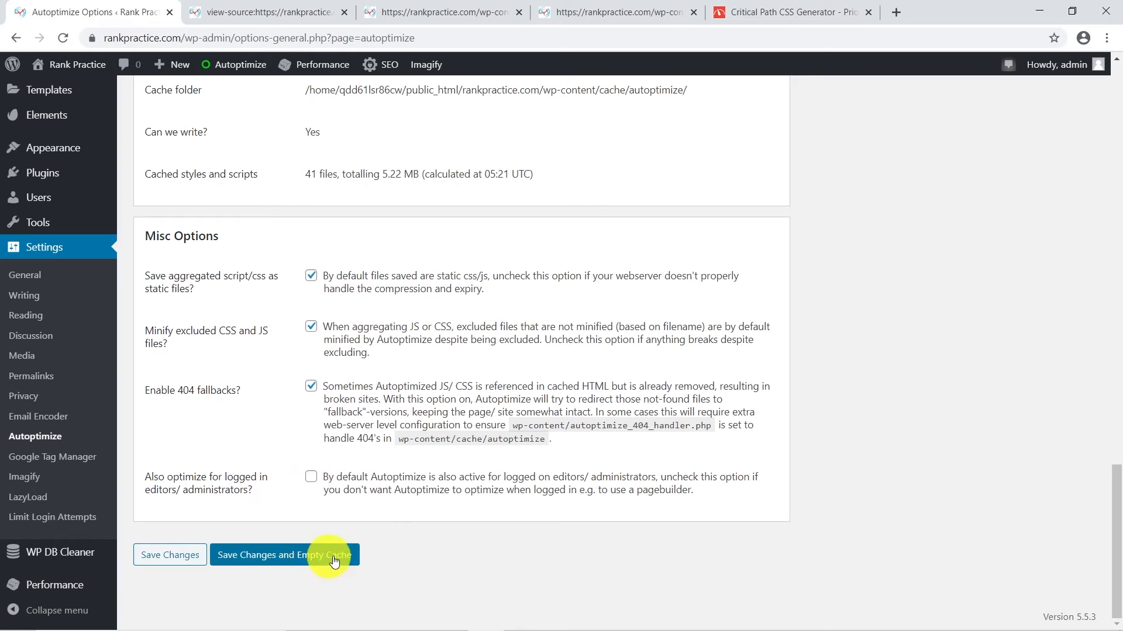
pyautogui.scroll(15, 460, 490)
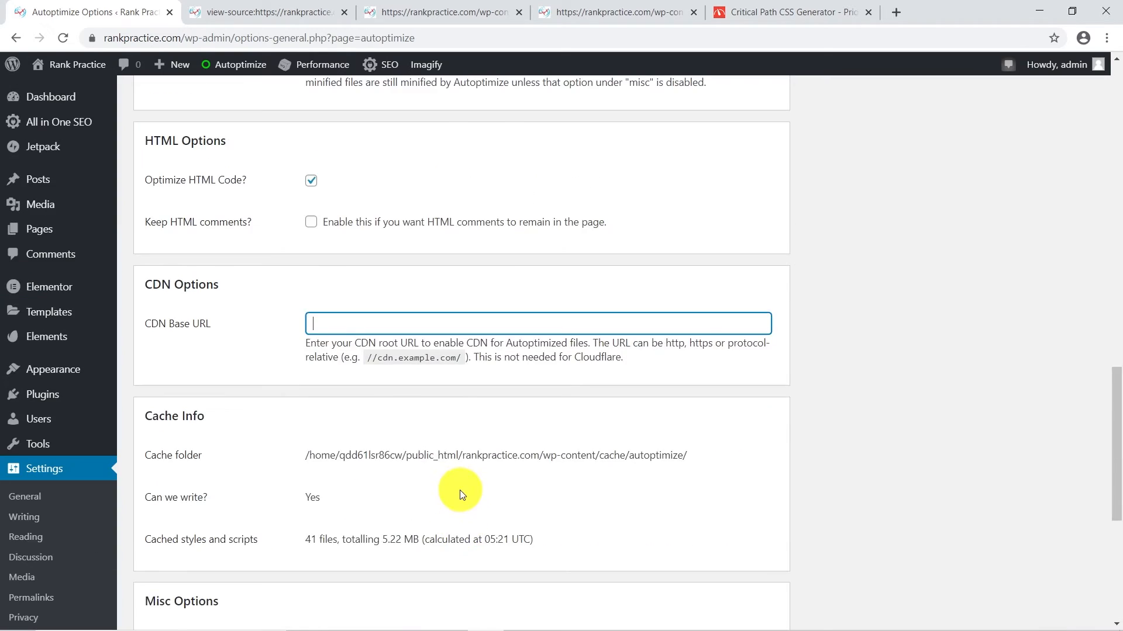
pyautogui.scroll(10, 468, 498)
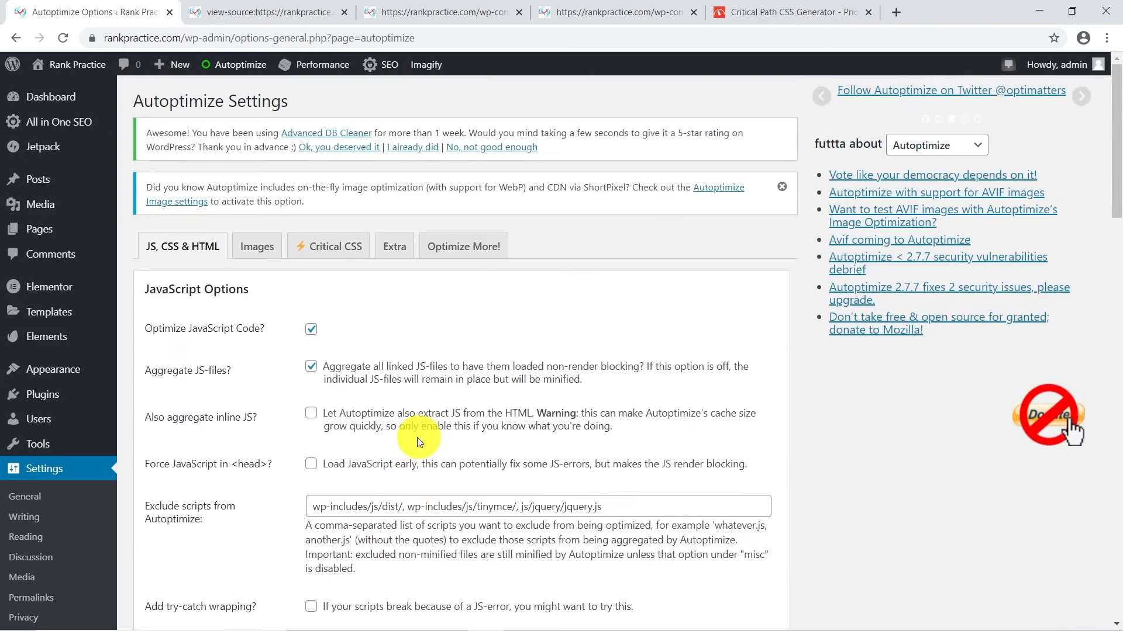
# Review Autoptimize's image optimization settings and enable lazy-loading of images
pyautogui.click(258, 274)
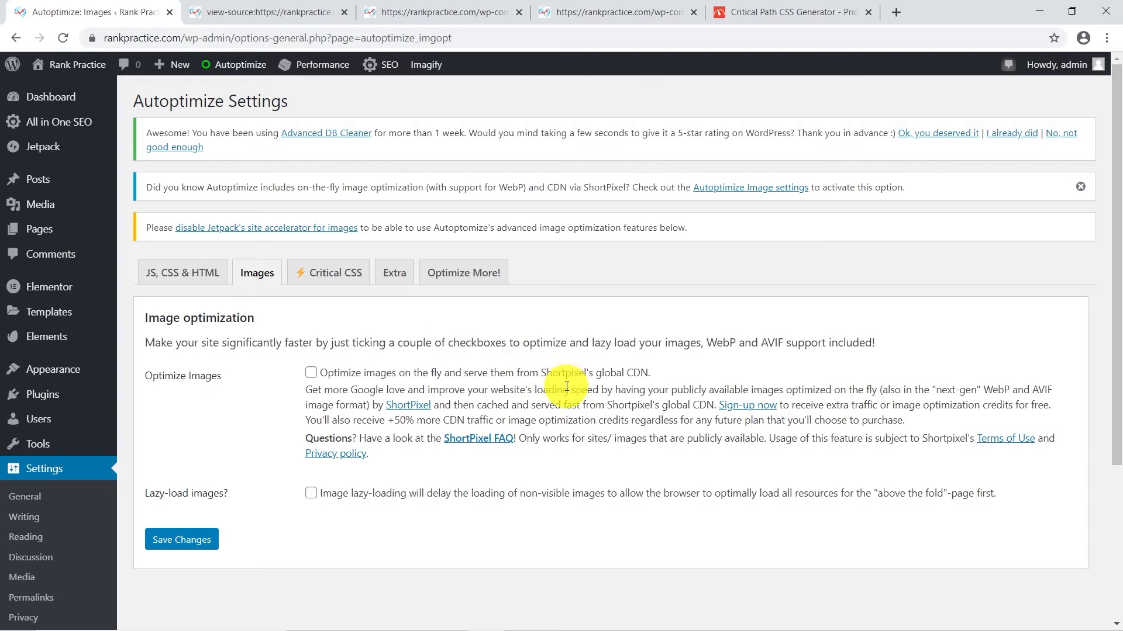
pyautogui.scroll(-1, 563, 395)
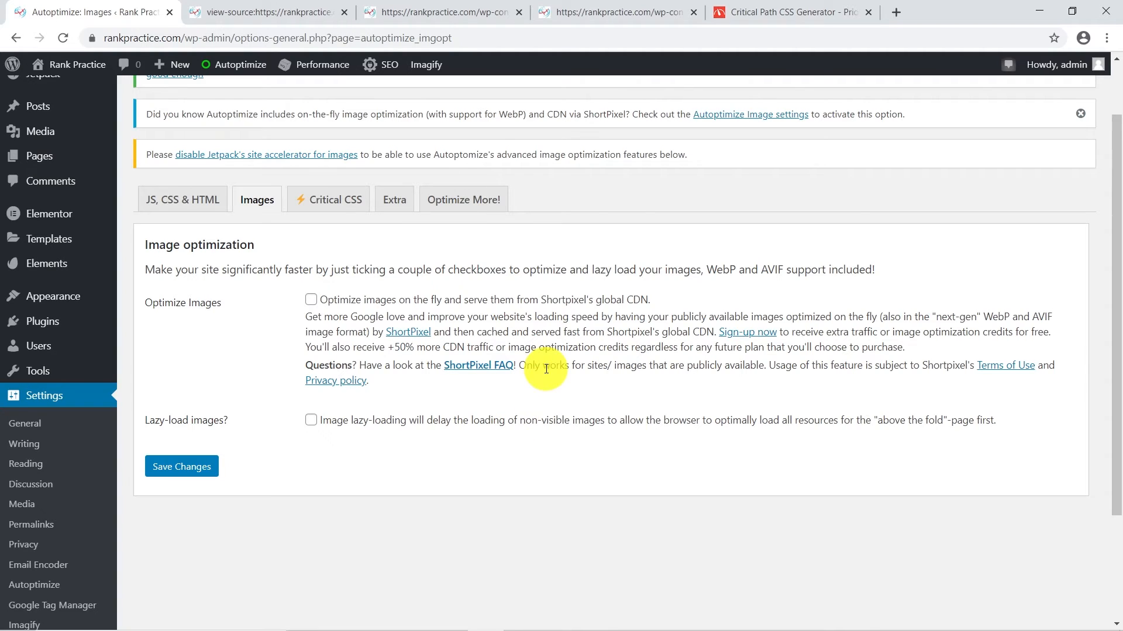
pyautogui.scroll(-3, 574, 429)
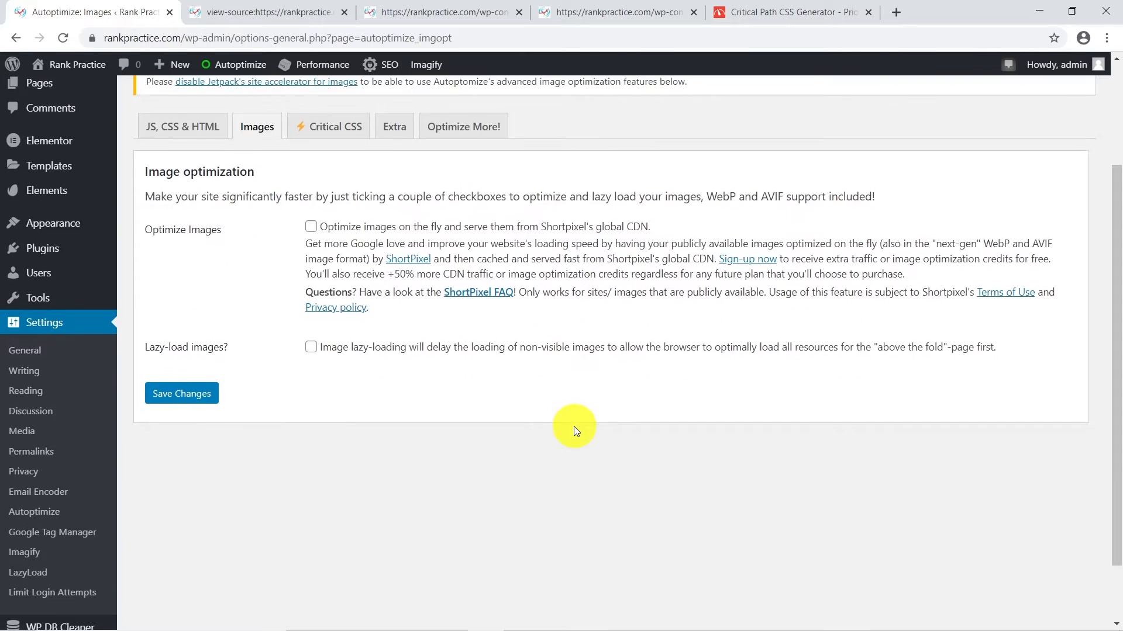
pyautogui.scroll(3, 573, 426)
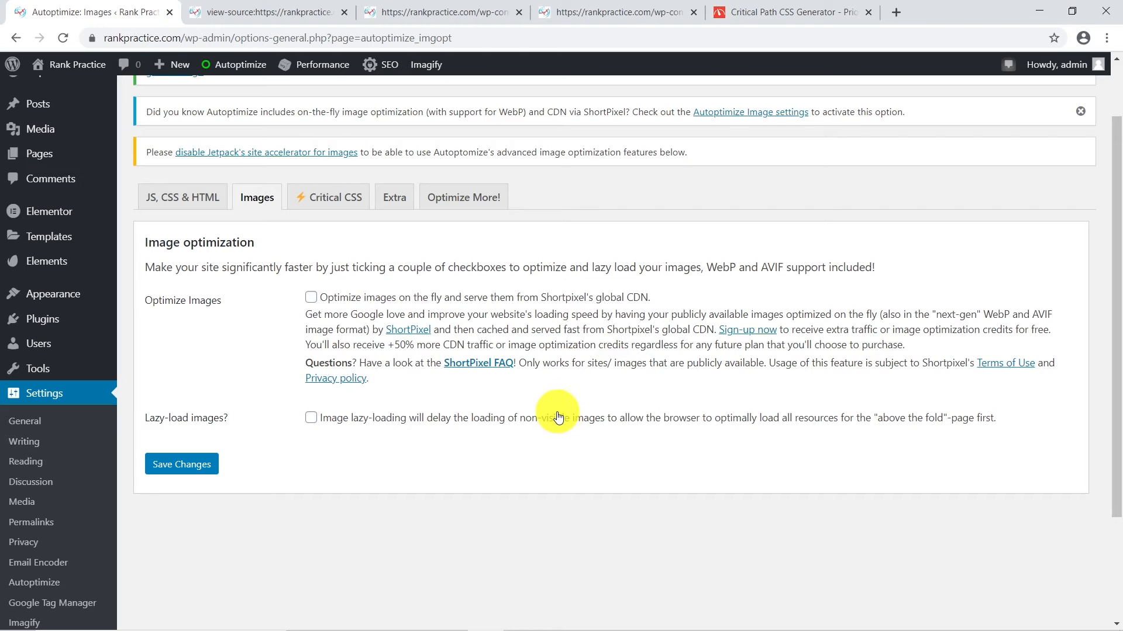
pyautogui.click(319, 425)
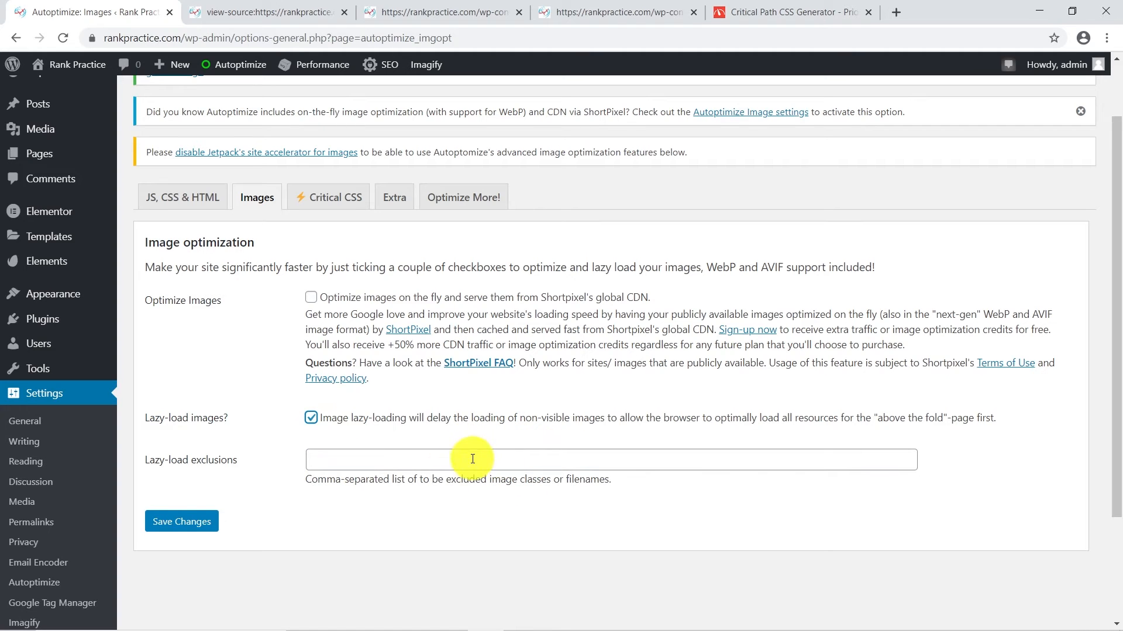
# Review the Critical CSS settings, including the criticalcss.com sign-up information and the API key field
pyautogui.click(329, 203)
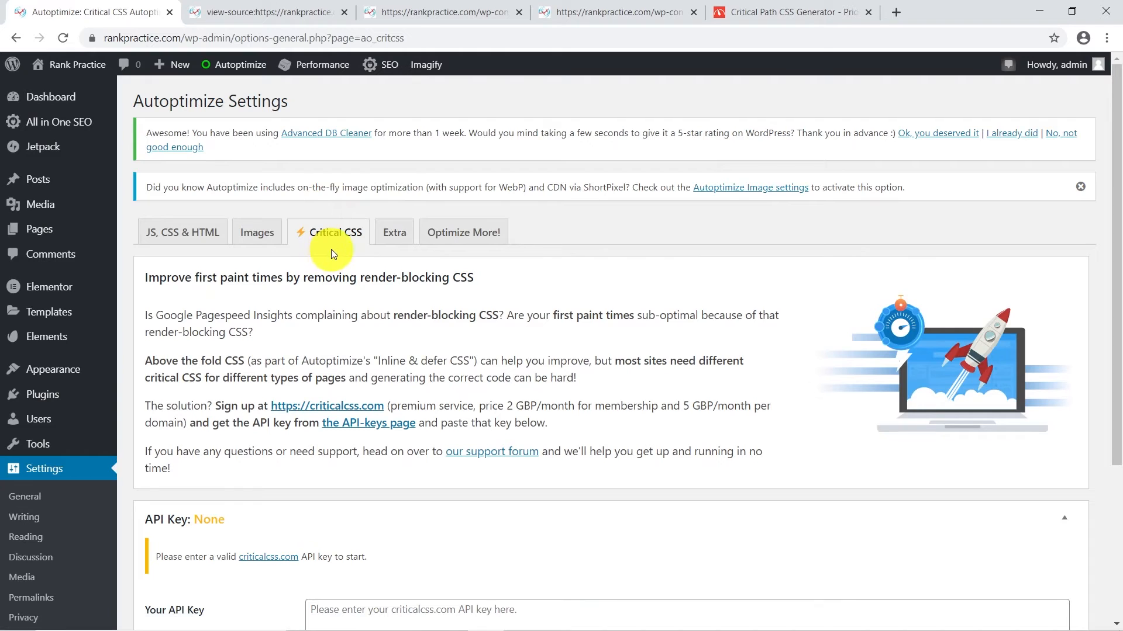
pyautogui.scroll(-4, 358, 286)
pyautogui.scroll(3, 358, 286)
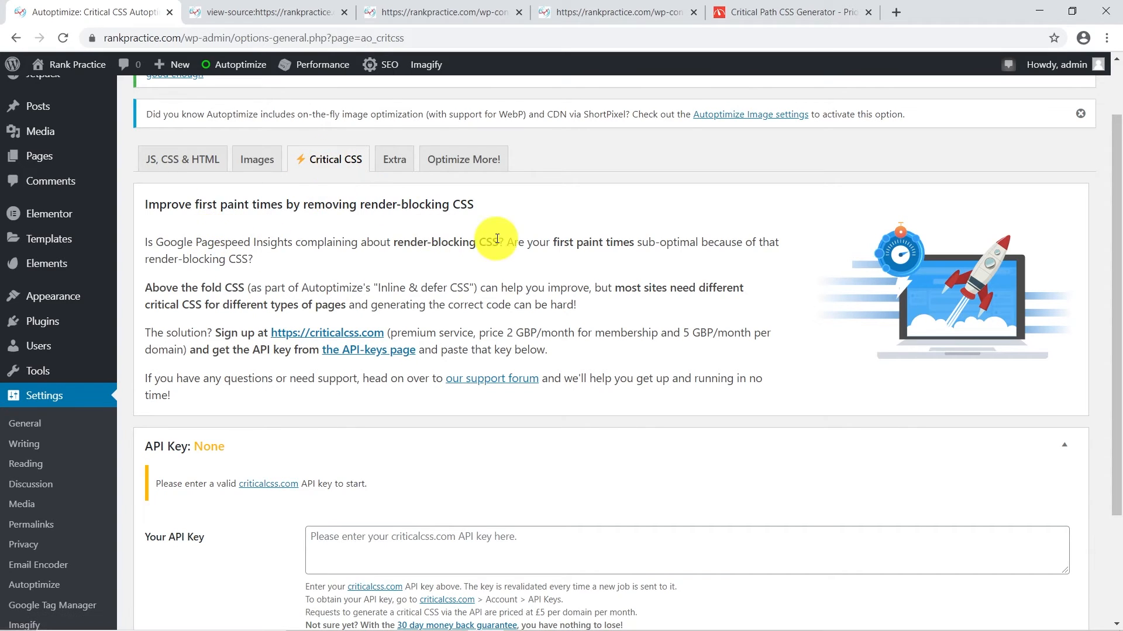
pyautogui.scroll(-1, 473, 228)
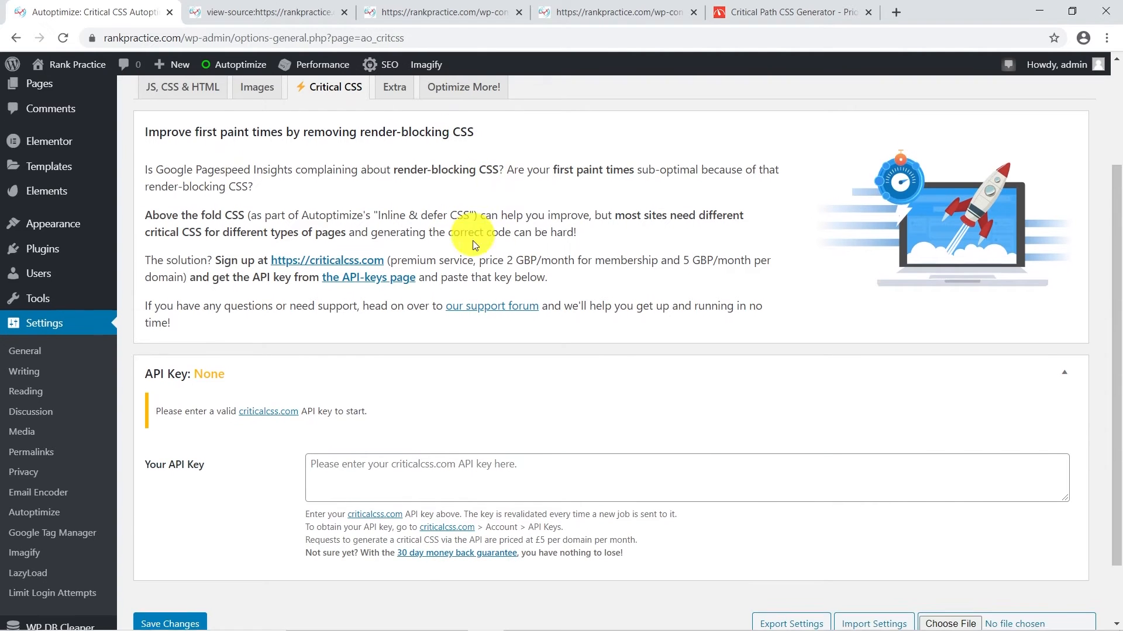
pyautogui.click(336, 468)
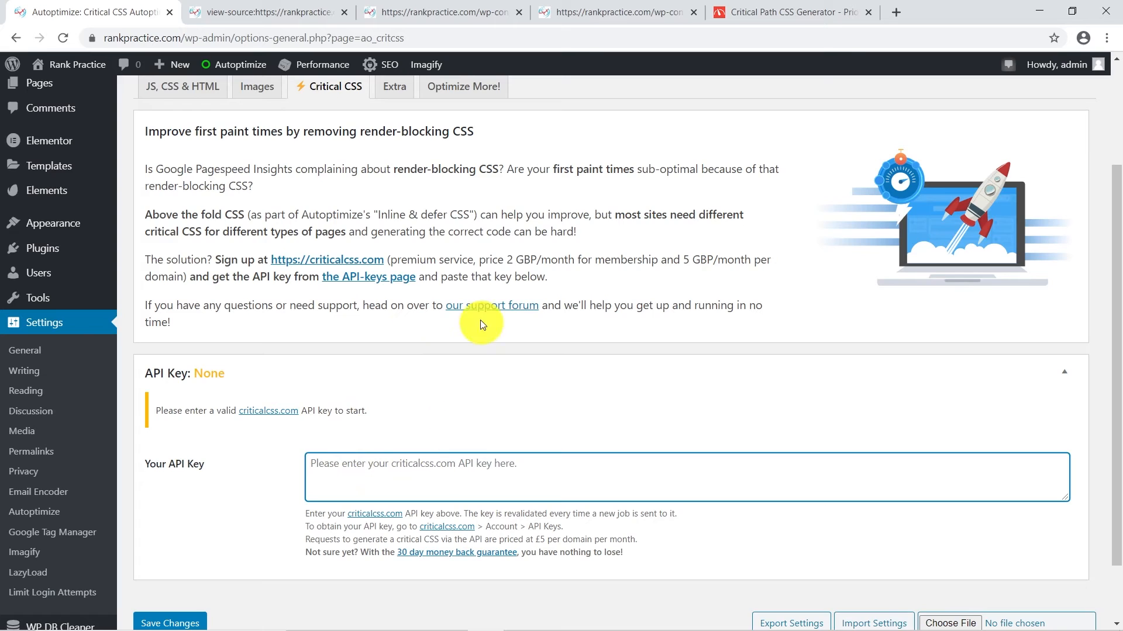
pyautogui.scroll(2, 464, 306)
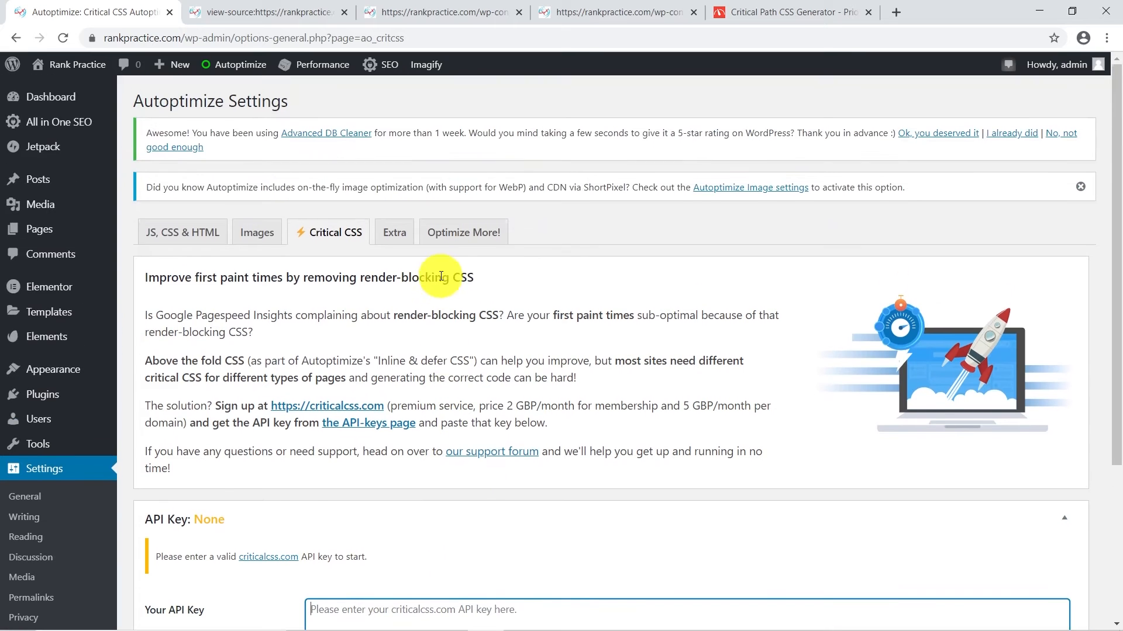
# In the extra auto-optimizations, set Google Fonts to "Combine and link deferred in head" and keep Remove emojis enabled
pyautogui.click(395, 240)
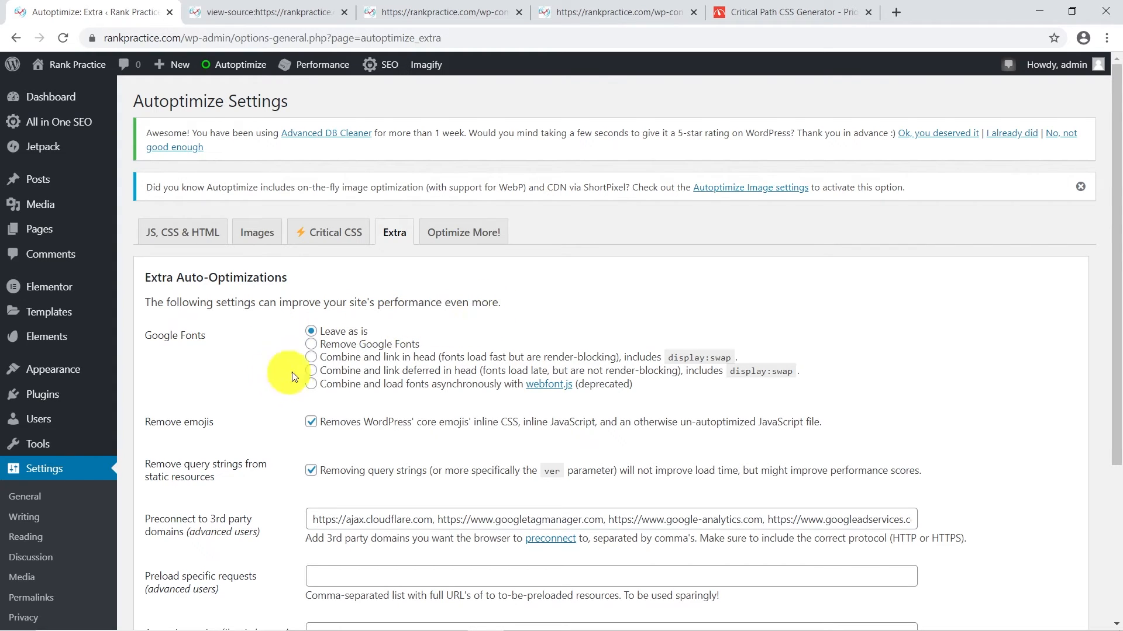
pyautogui.click(311, 371)
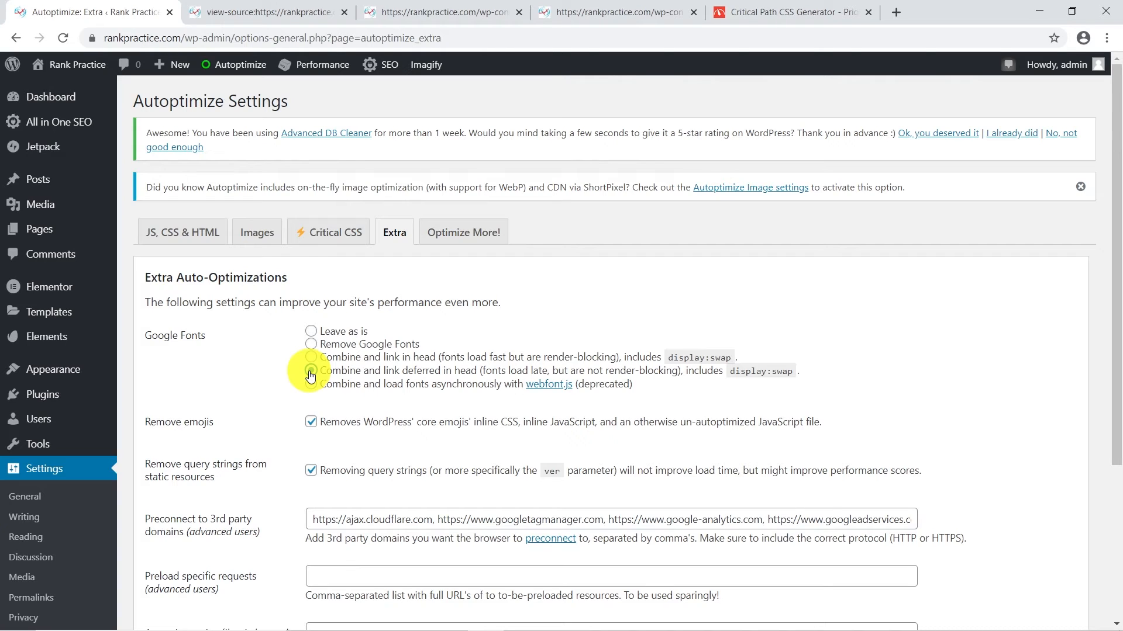
pyautogui.moveTo(552, 370); pyautogui.dragTo(683, 367)
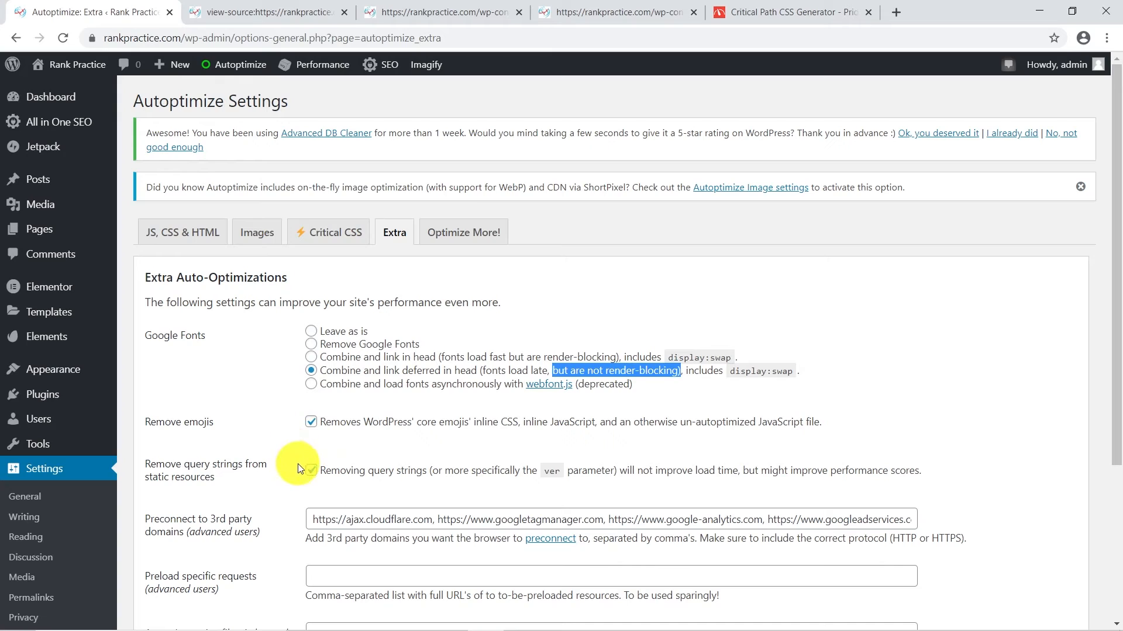
pyautogui.click(312, 422)
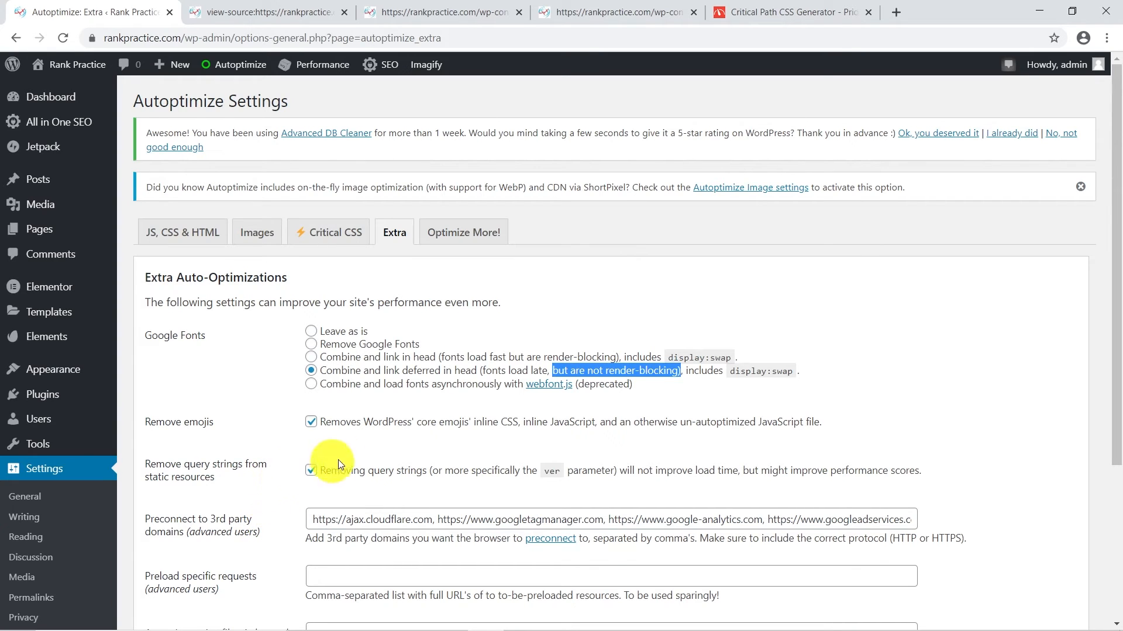
# Examine the third-party preconnect domains list and the preload and async JavaScript fields in the extra settings
pyautogui.scroll(-1, 752, 412)
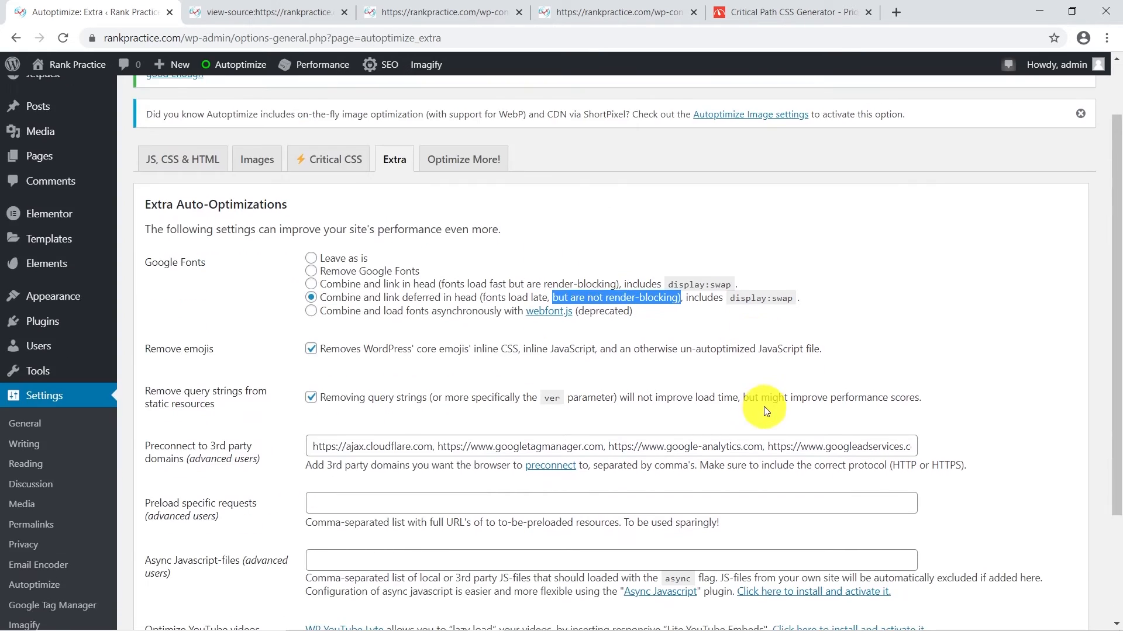
pyautogui.click(316, 446)
pyautogui.moveTo(315, 446); pyautogui.dragTo(250, 458)
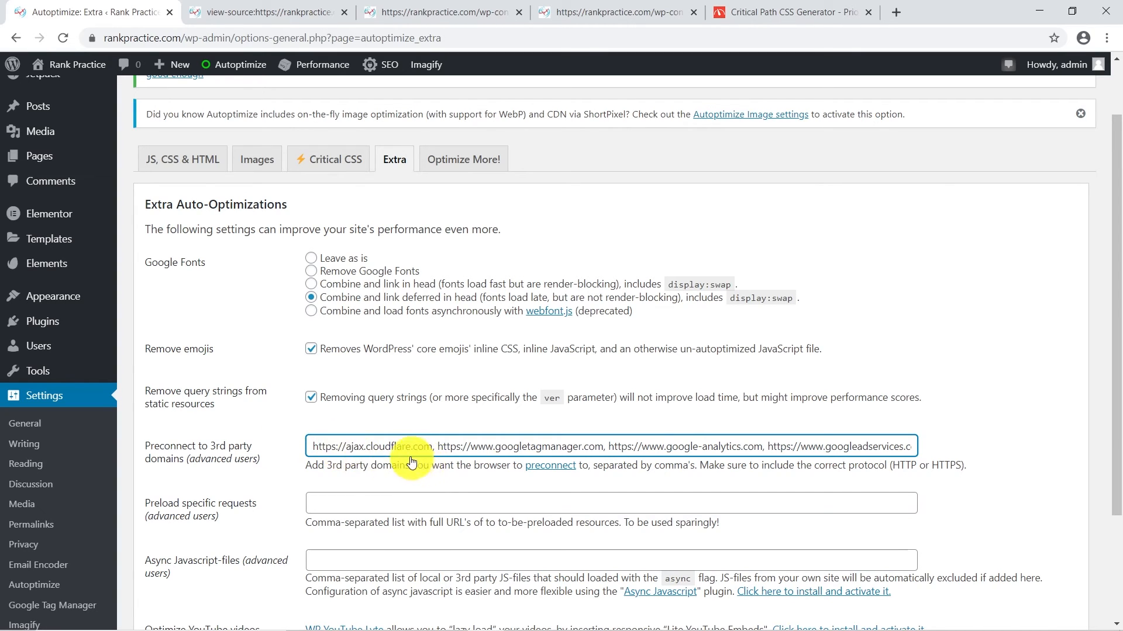
pyautogui.moveTo(394, 447); pyautogui.dragTo(938, 442)
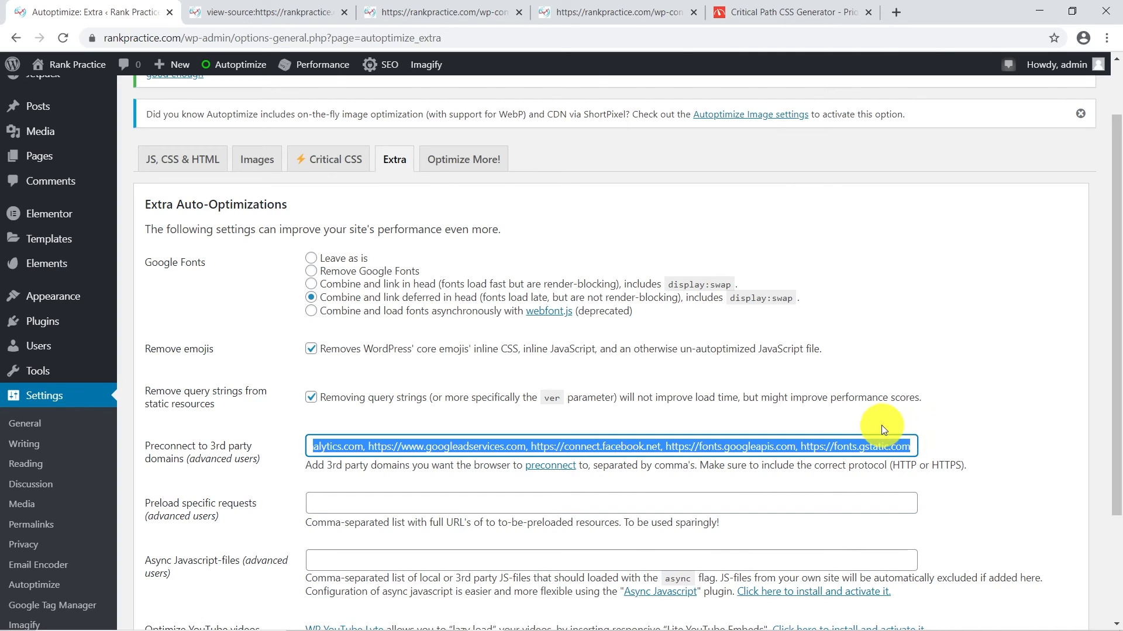
pyautogui.click(915, 446)
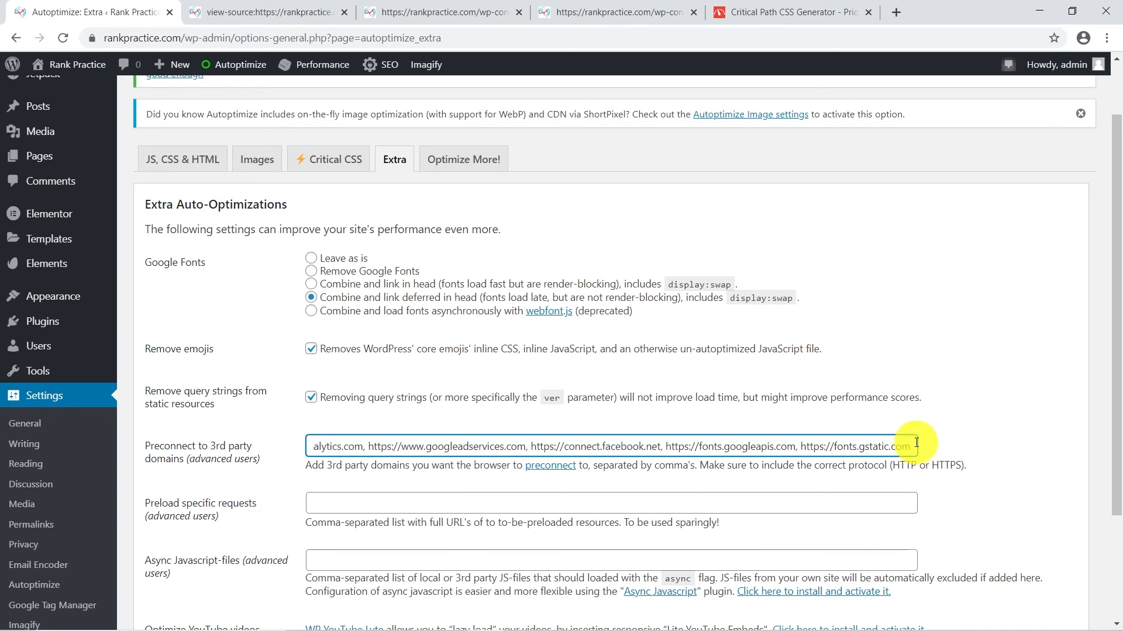
pyautogui.scroll(-3, 764, 371)
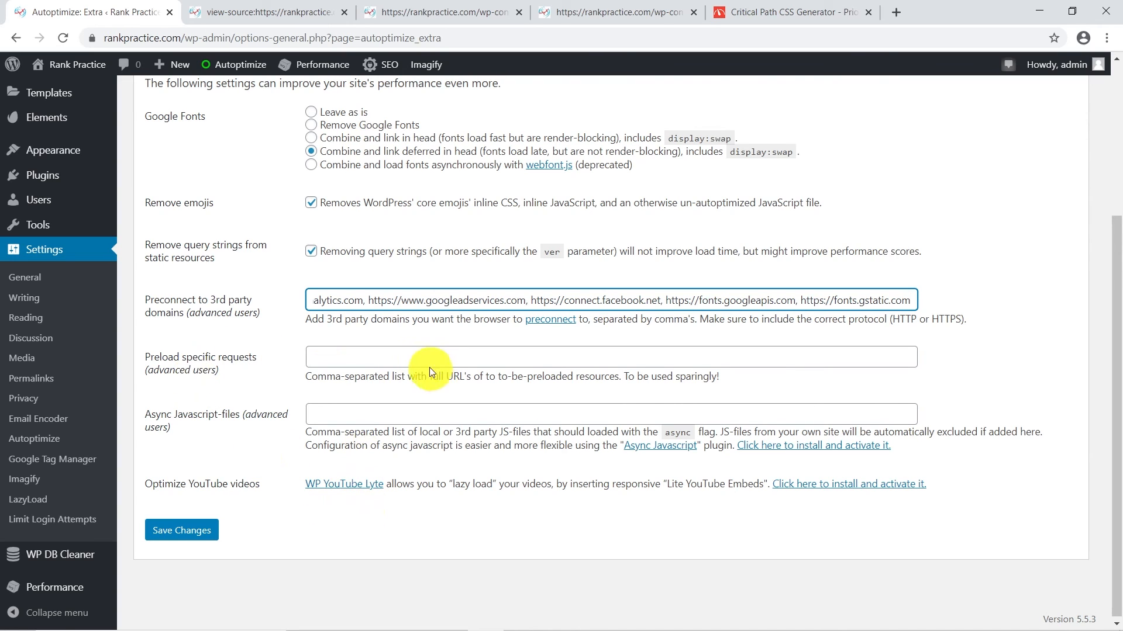
pyautogui.click(395, 355)
pyautogui.click(366, 416)
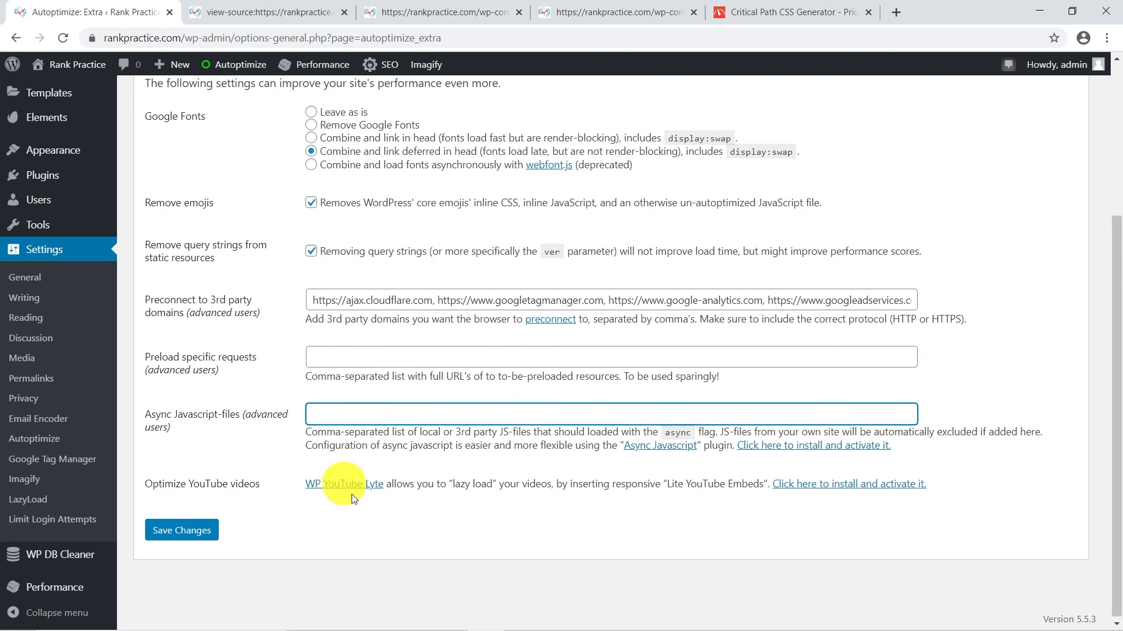
# Review the power-ups and related services offered on Autoptimize's Optimize More page
pyautogui.scroll(4, 353, 498)
pyautogui.click(477, 233)
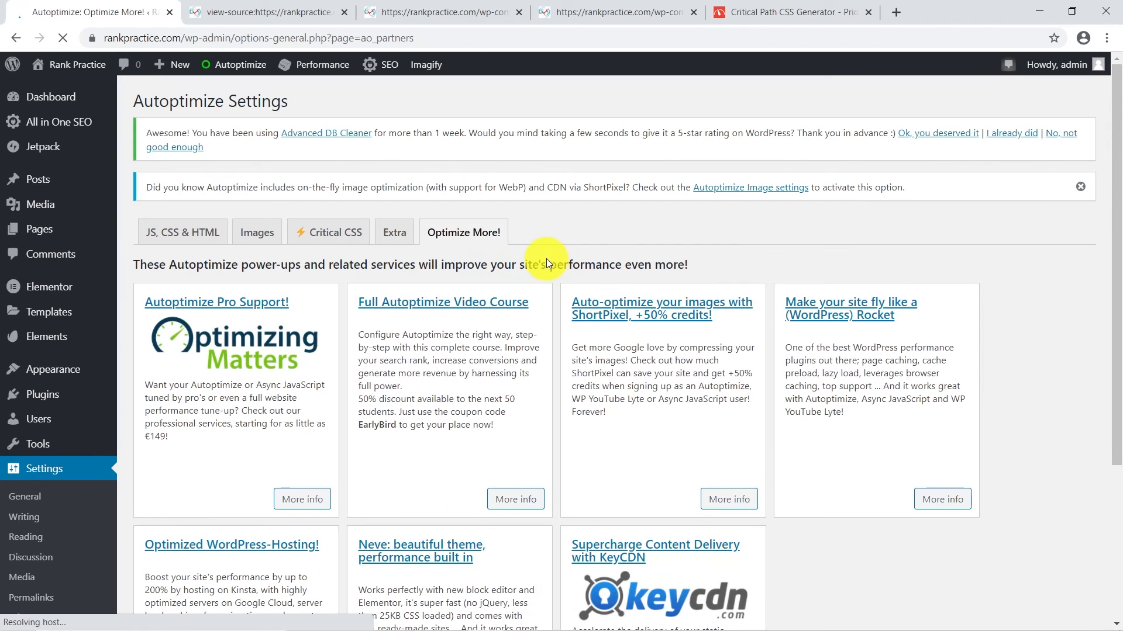
pyautogui.scroll(-4, 731, 275)
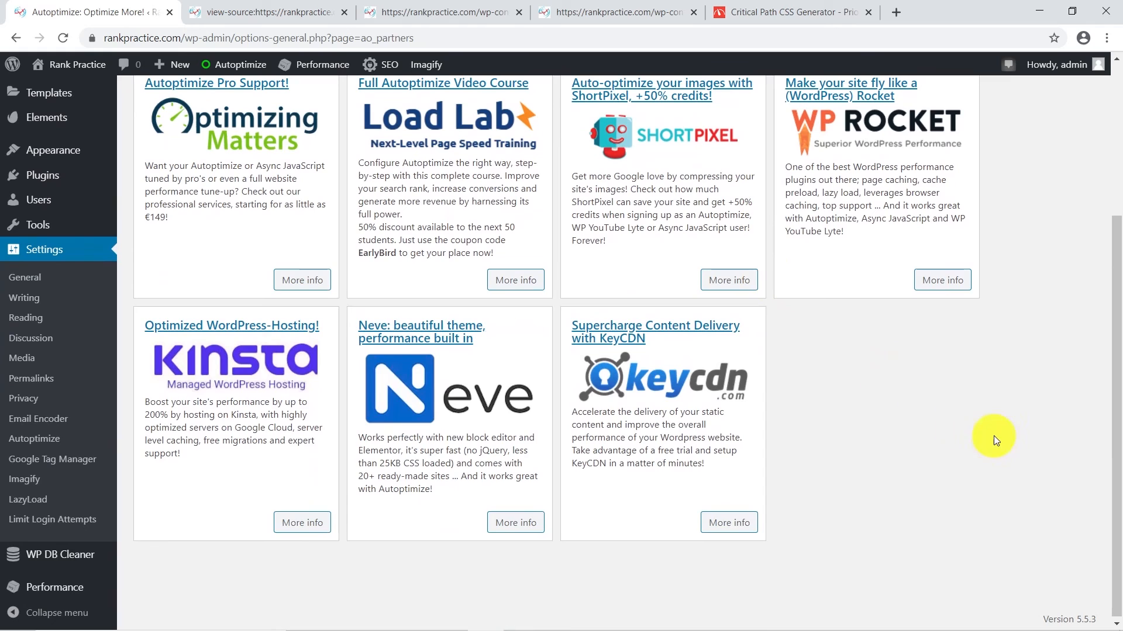
pyautogui.scroll(4, 999, 429)
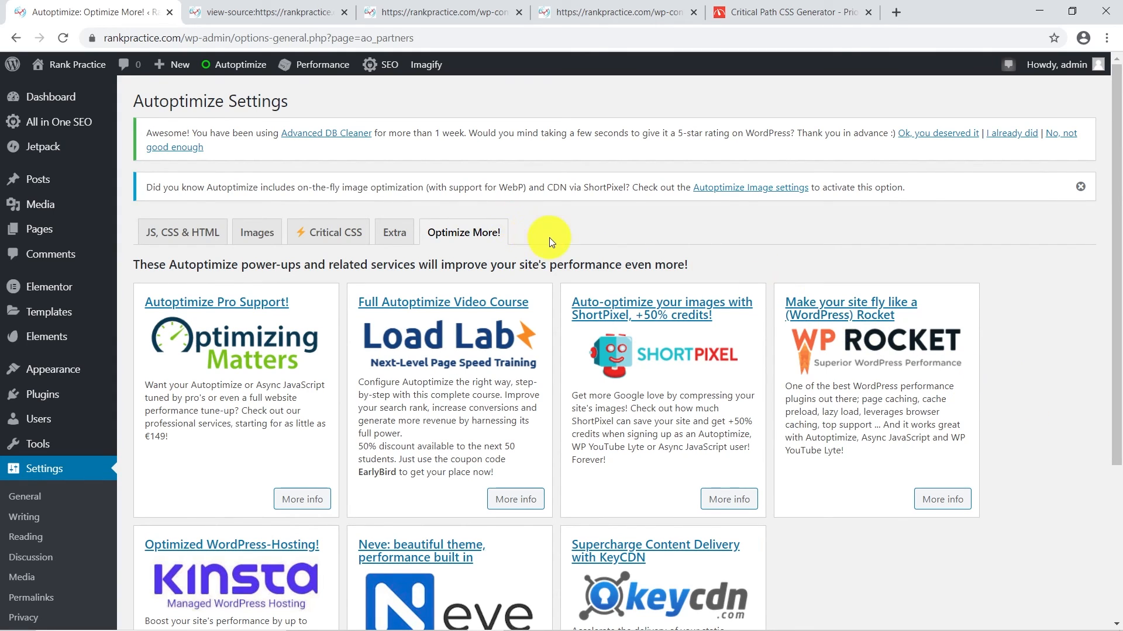
pyautogui.scroll(-4, 549, 237)
pyautogui.scroll(4, 384, 264)
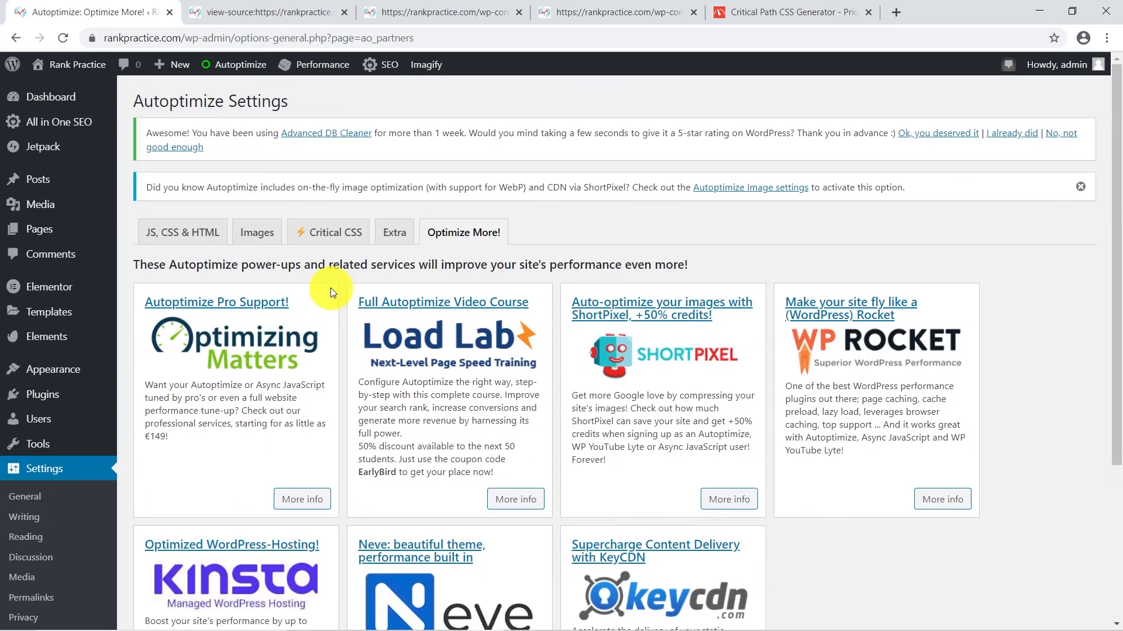
# Return to the JS, CSS & HTML settings and review the JavaScript, CSS, CDN and cache sections again
pyautogui.click(191, 231)
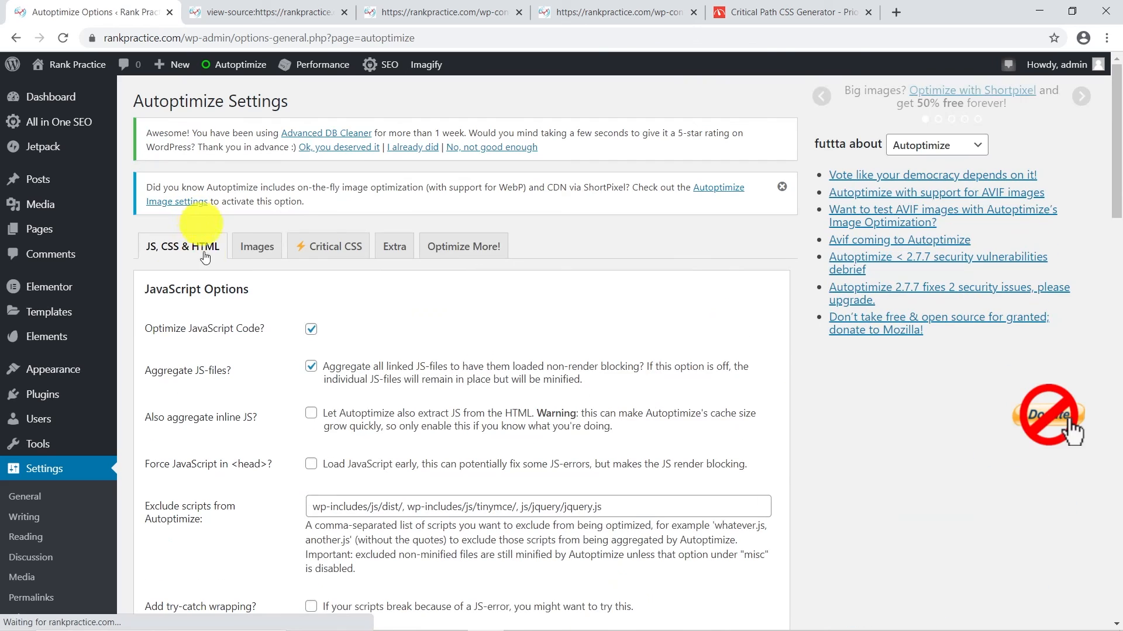
pyautogui.scroll(-1, 411, 341)
pyautogui.scroll(-1, 412, 341)
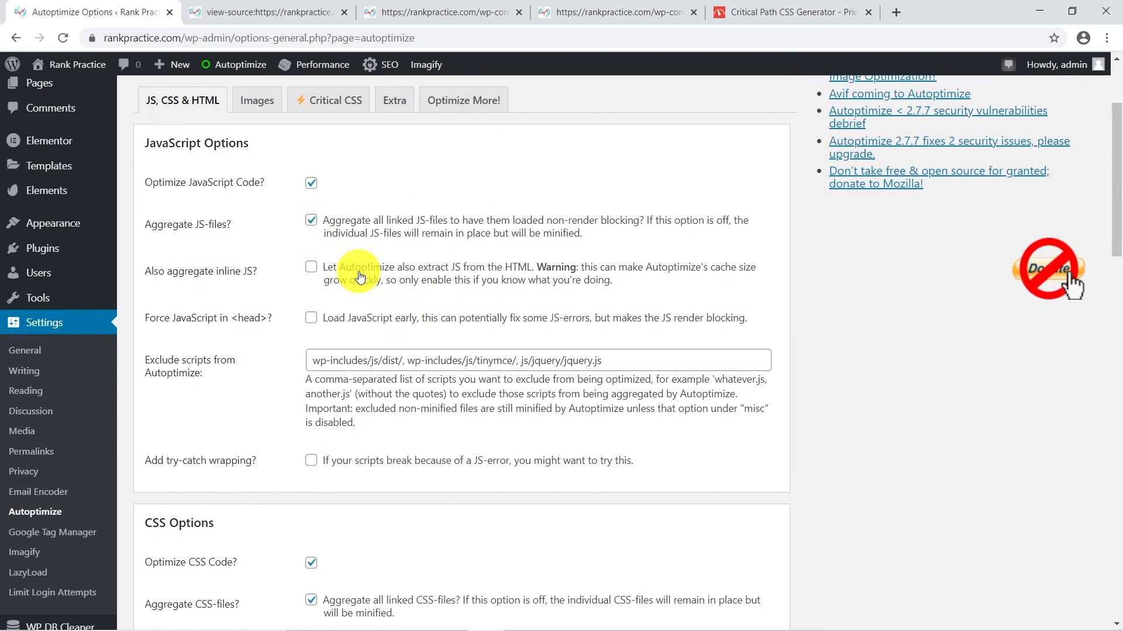
pyautogui.scroll(-5, 380, 292)
pyautogui.scroll(-1, 410, 365)
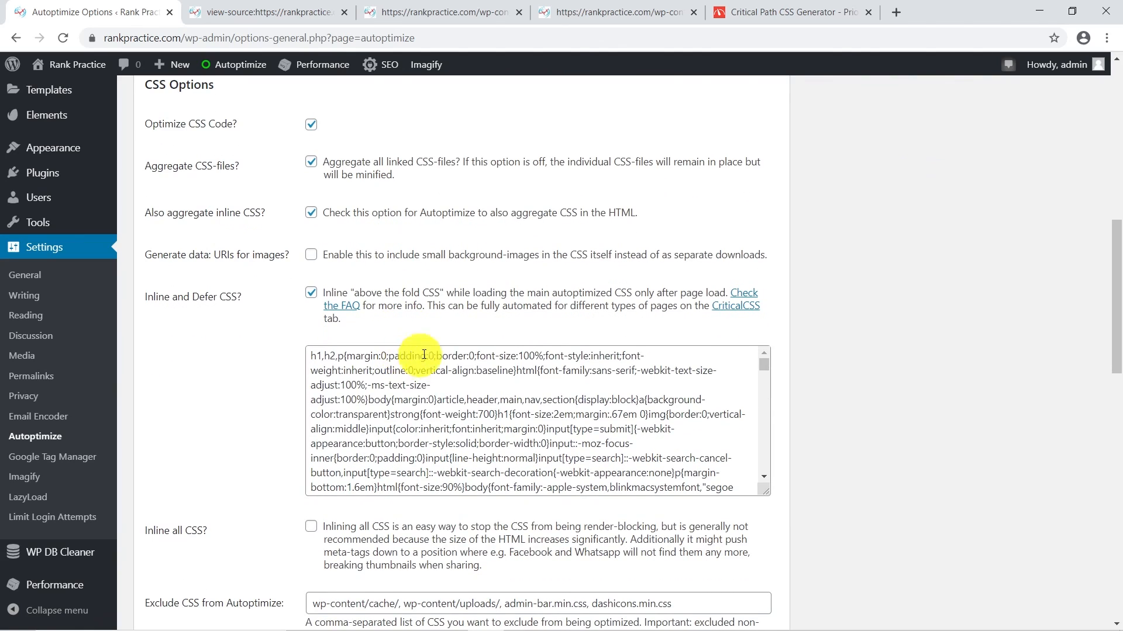
pyautogui.scroll(-5, 526, 386)
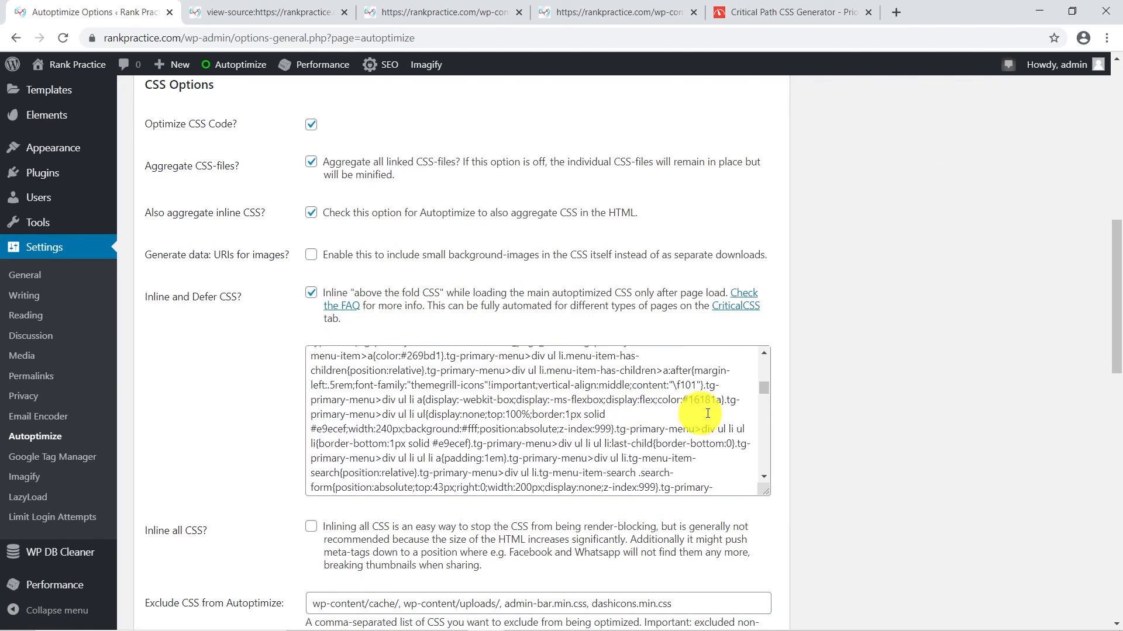
pyautogui.scroll(-2, 708, 414)
pyautogui.scroll(-9, 809, 414)
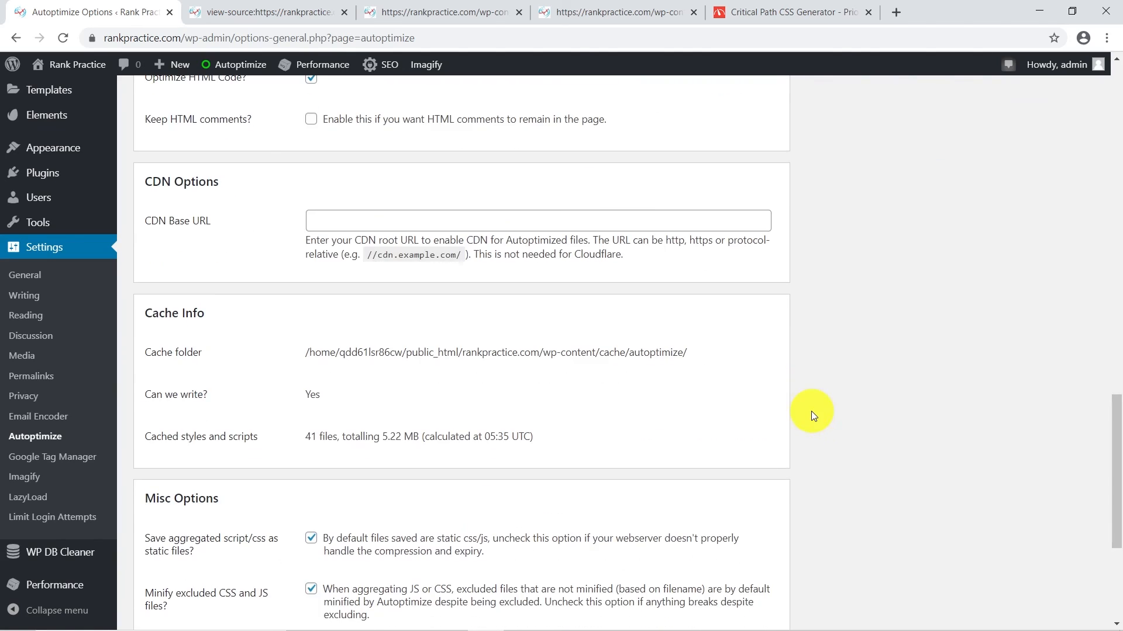